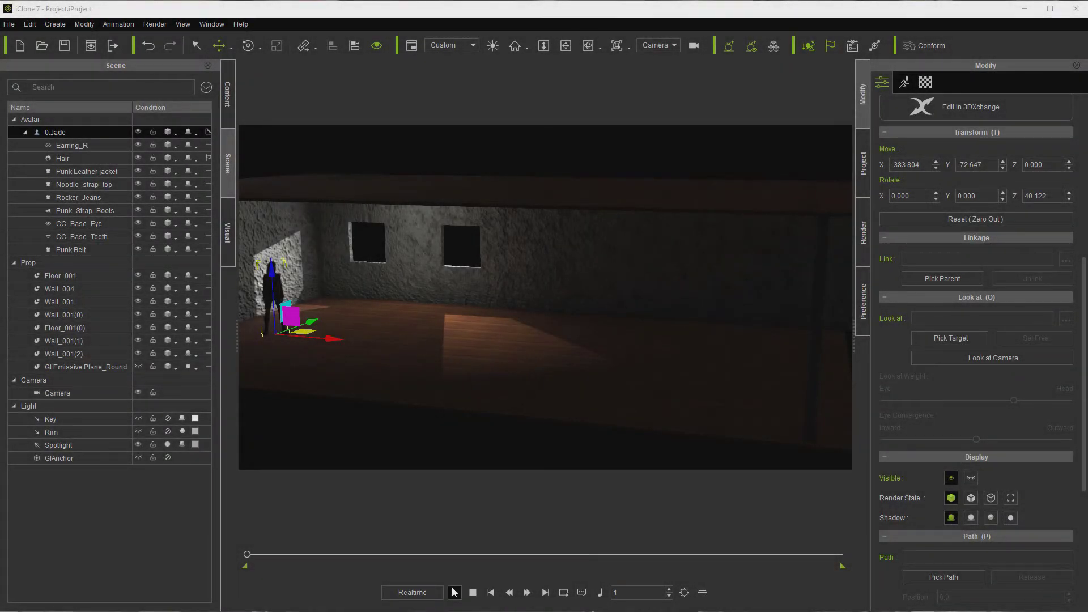
Preview the walk, then add a GI Emissive Plane_Square to the scene.
click(454, 593)
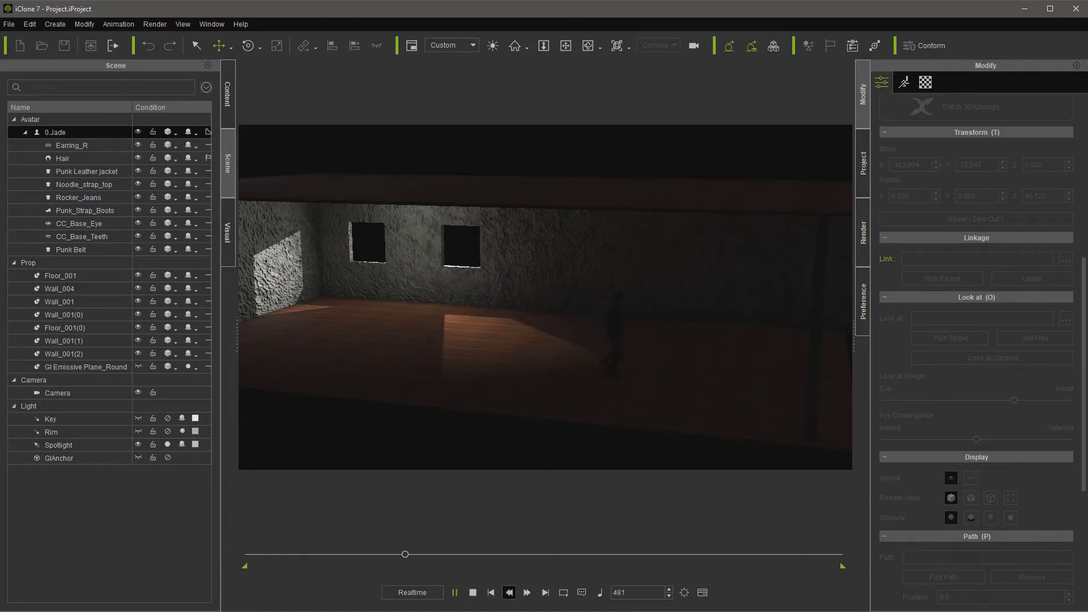
click(473, 593)
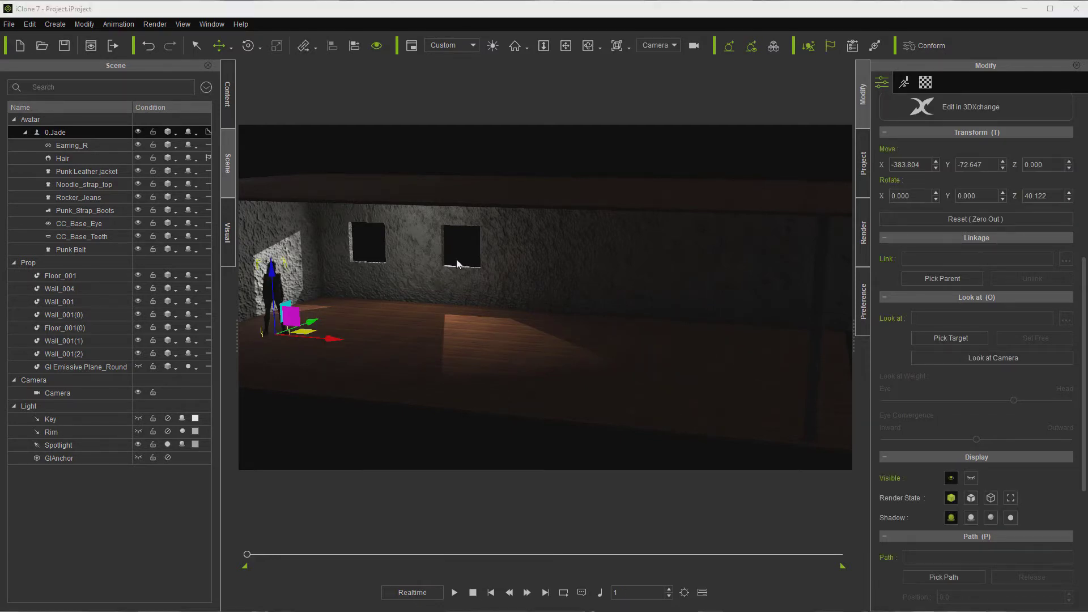
click(55, 24)
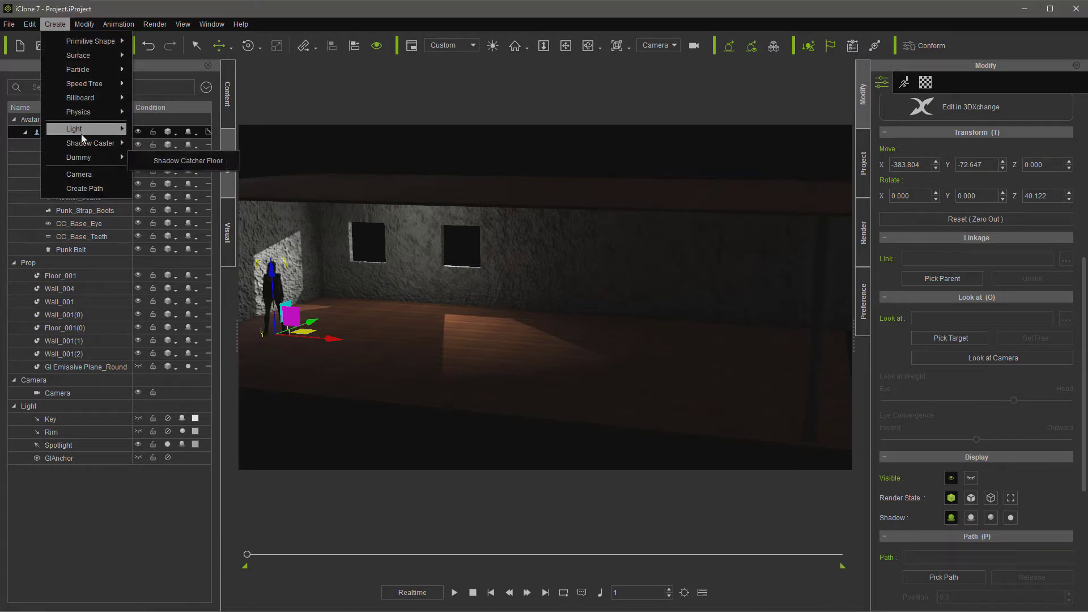
mouse_move(83, 138)
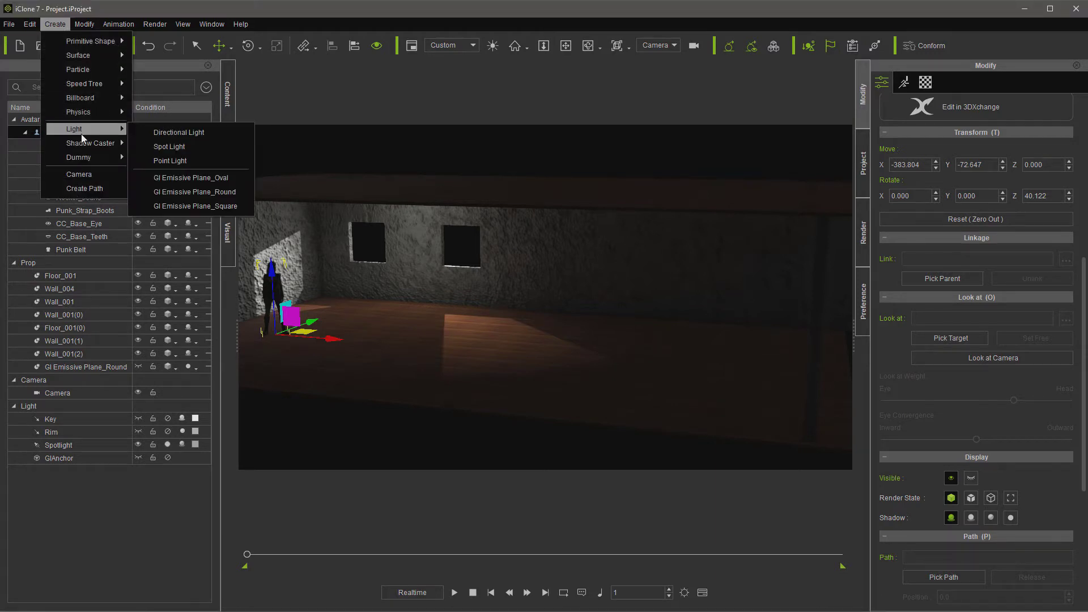
click(218, 206)
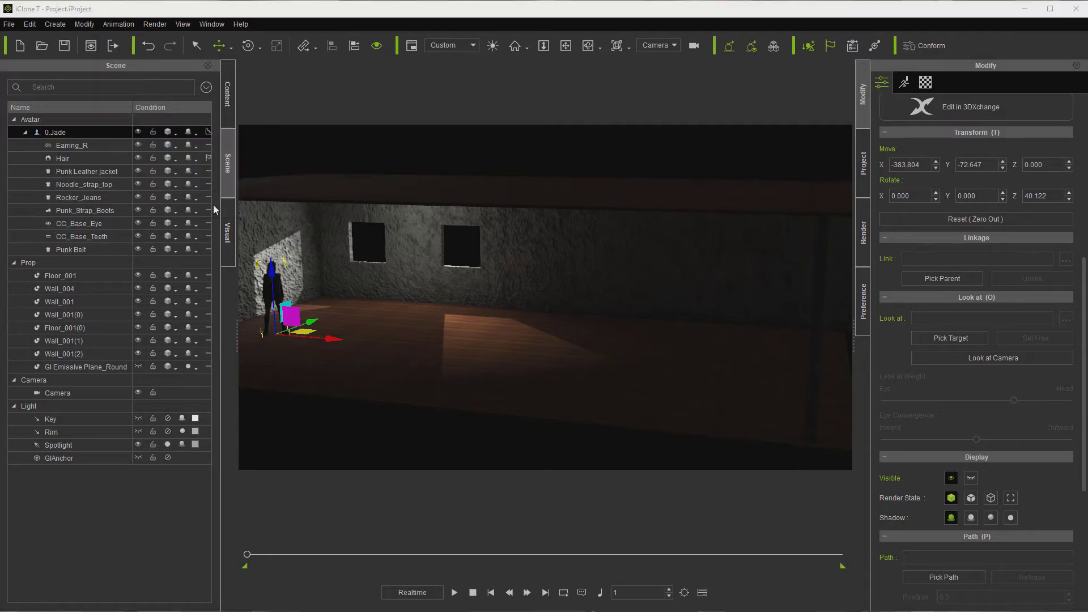
Turn the plane, move it left beside the character, and angle it toward her.
click(245, 45)
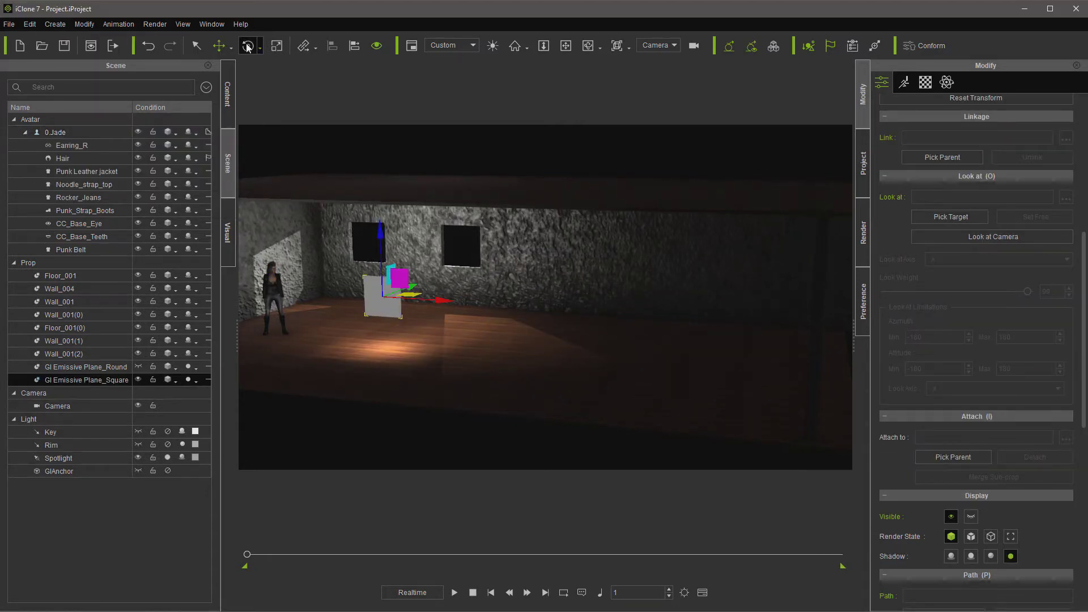
drag(395, 304, 447, 308)
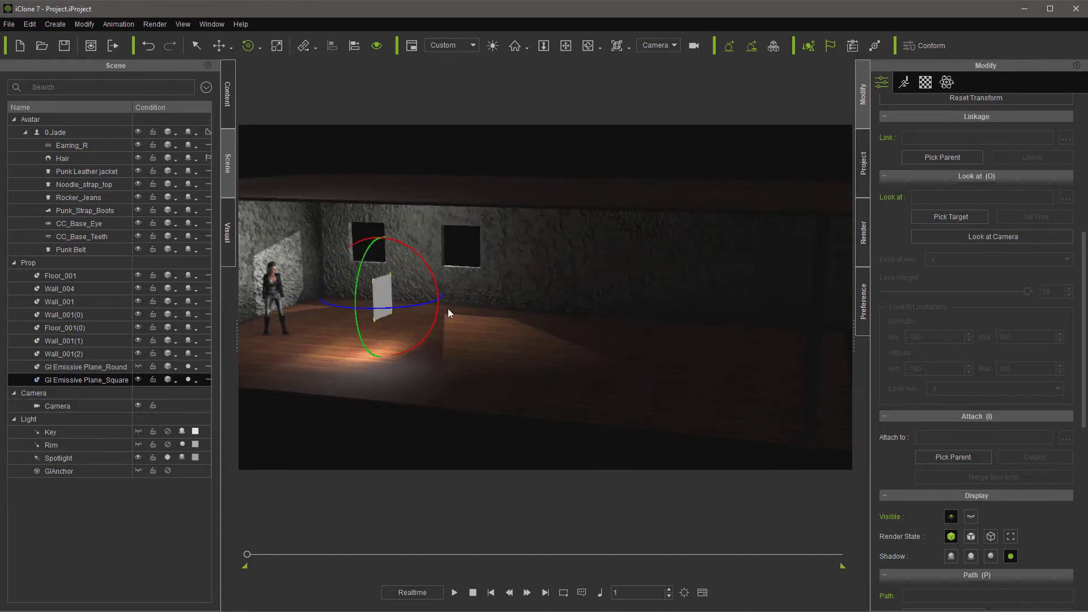
click(219, 45)
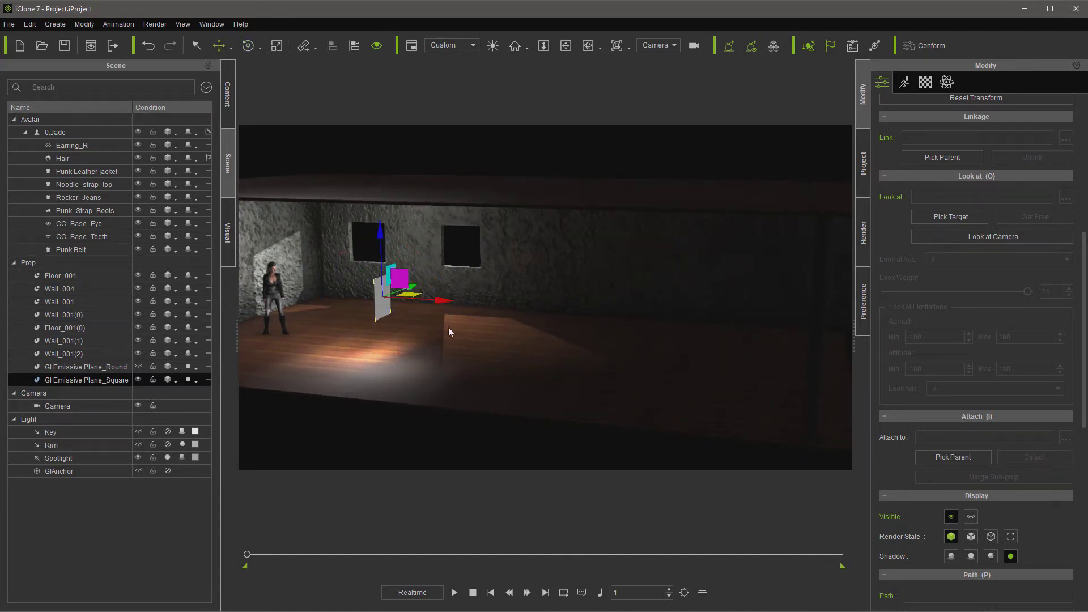
drag(441, 299, 353, 295)
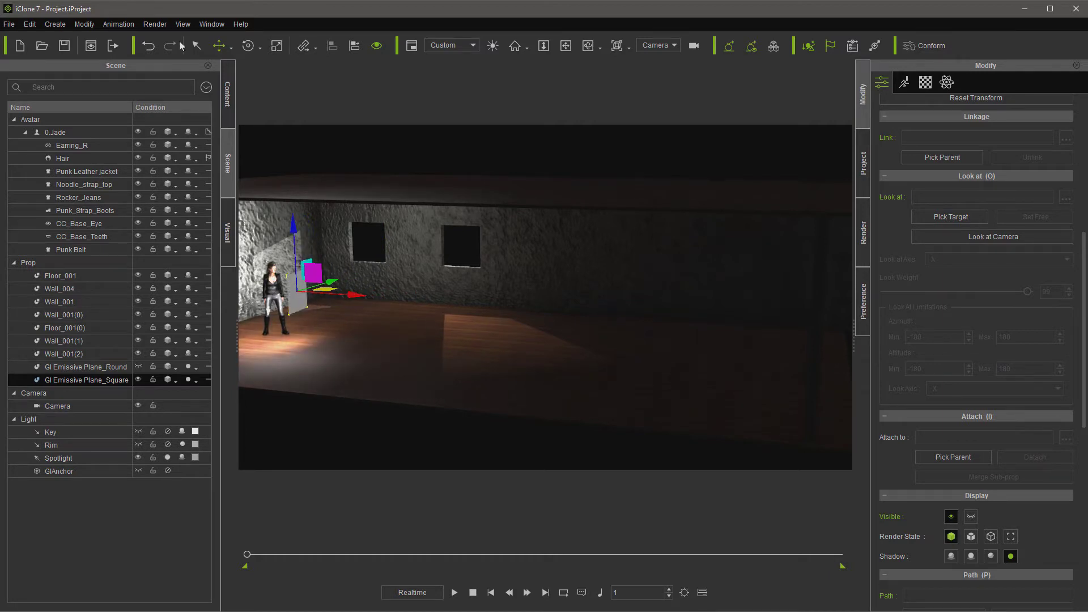
click(247, 47)
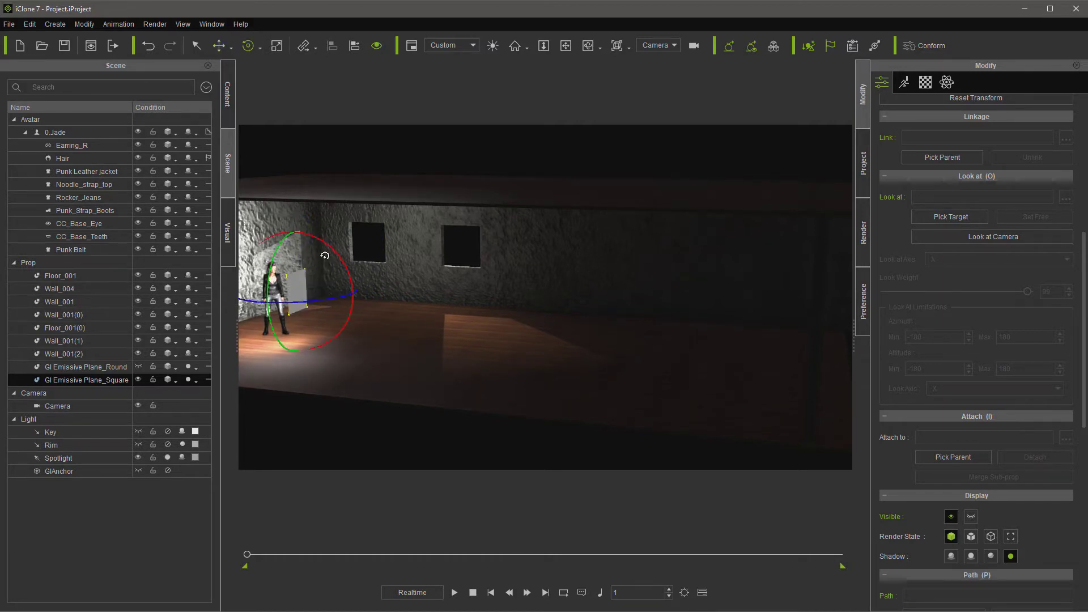
drag(320, 252, 347, 279)
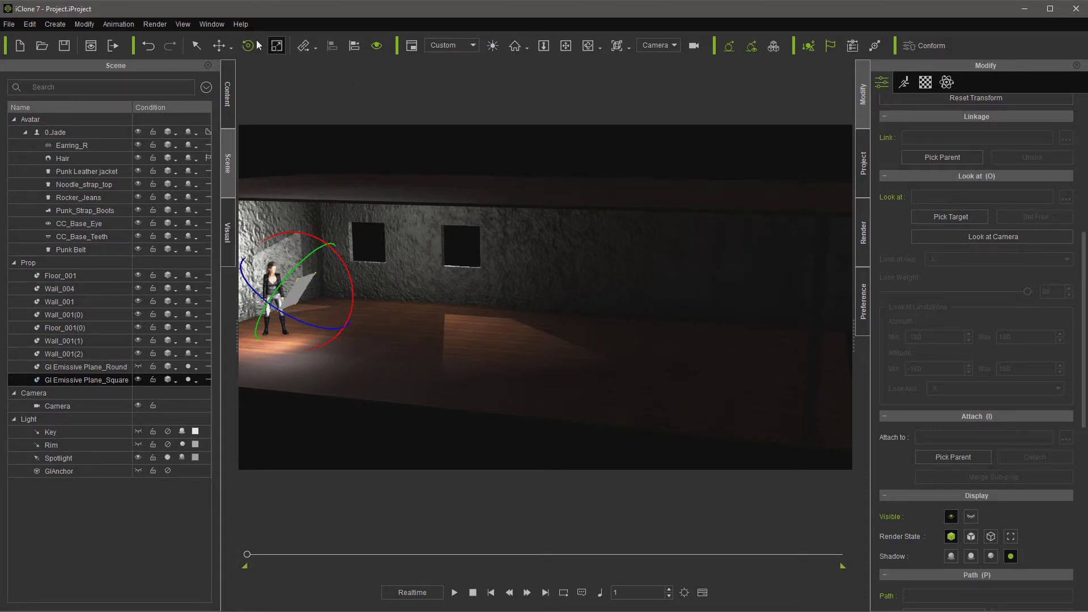
Raise the plane higher above the floor and tilt it further toward the character.
click(216, 47)
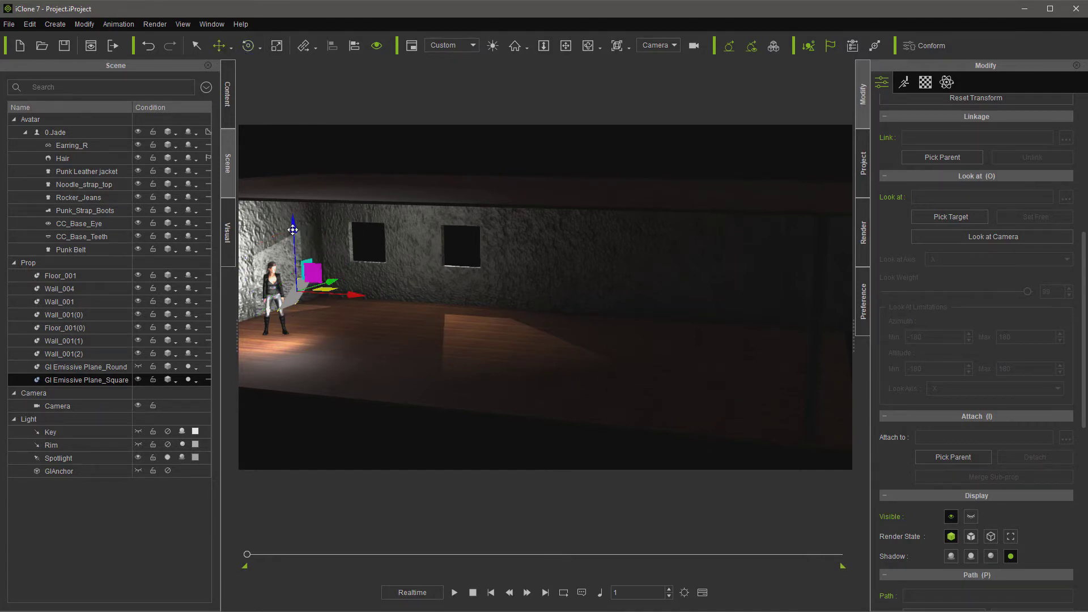
drag(290, 231, 289, 213)
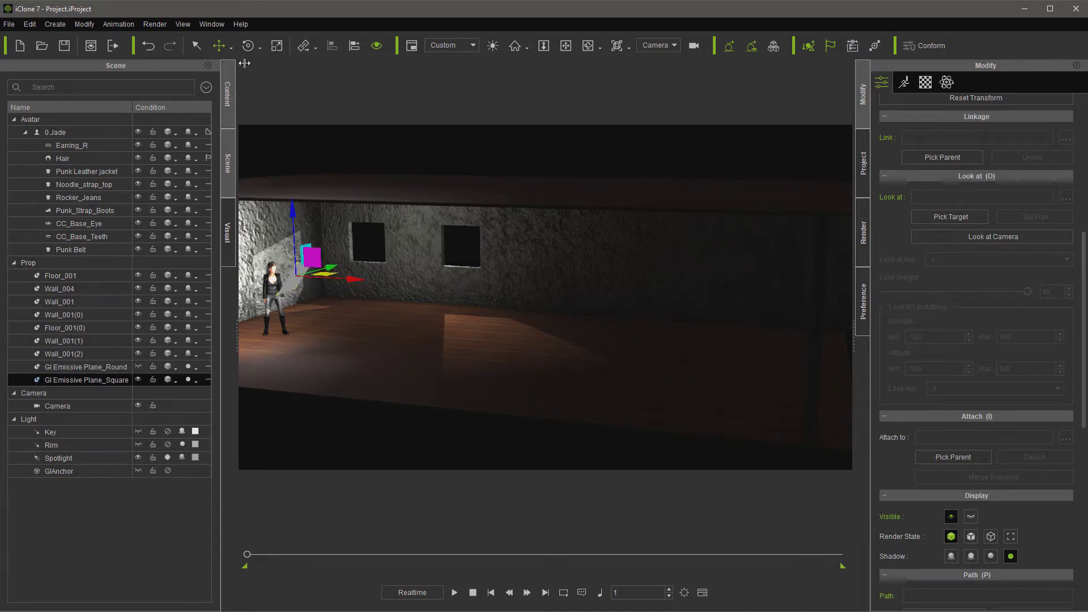
click(255, 48)
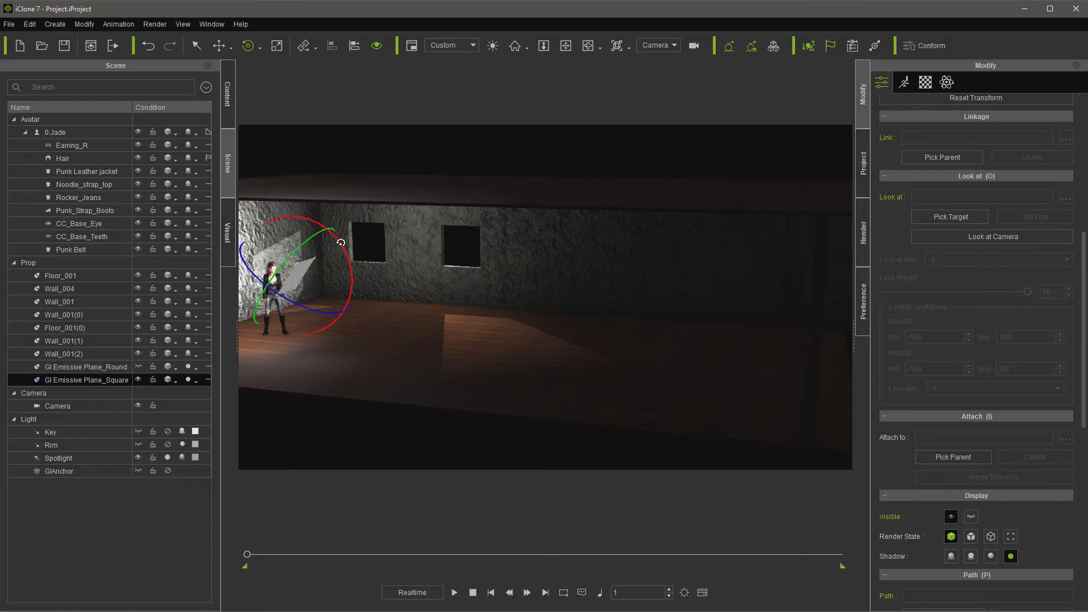
drag(341, 247, 335, 246)
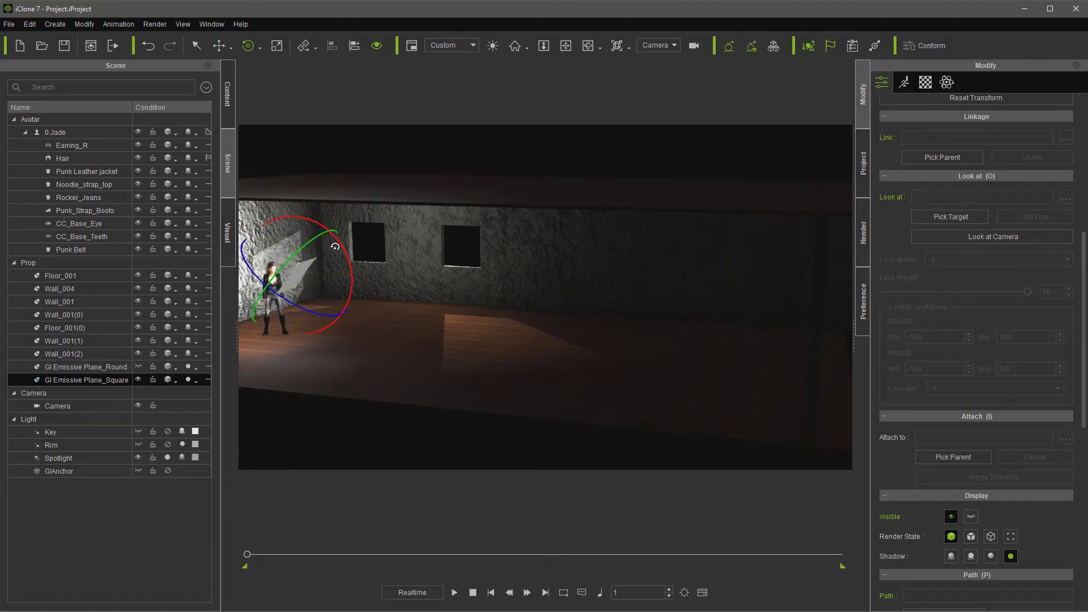
Set the plane's Diffuse Color to a light salmon in Material Settings.
click(925, 81)
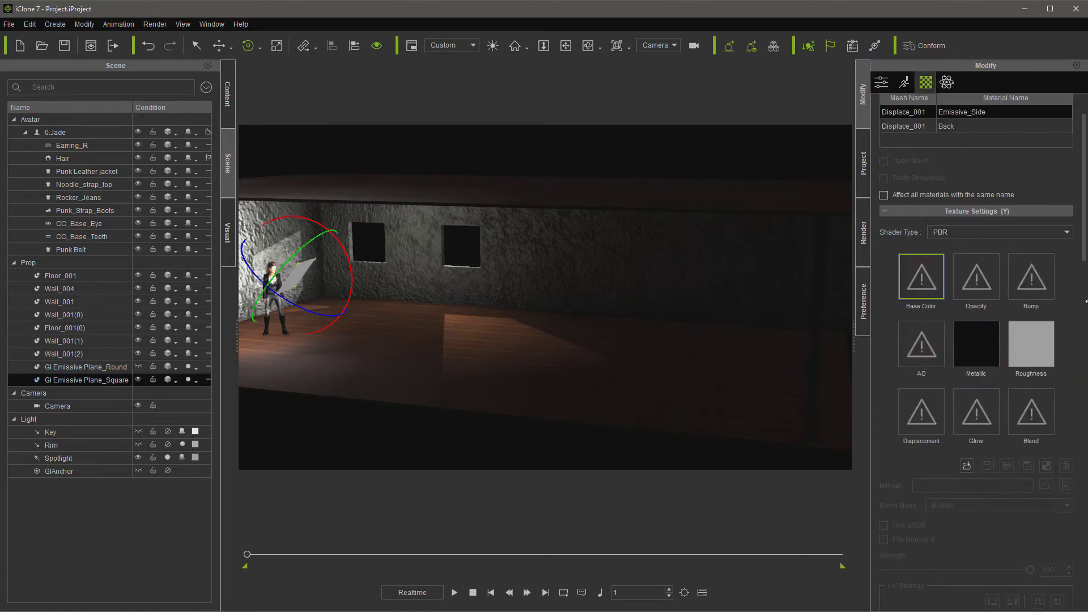
drag(1084, 226, 1084, 334)
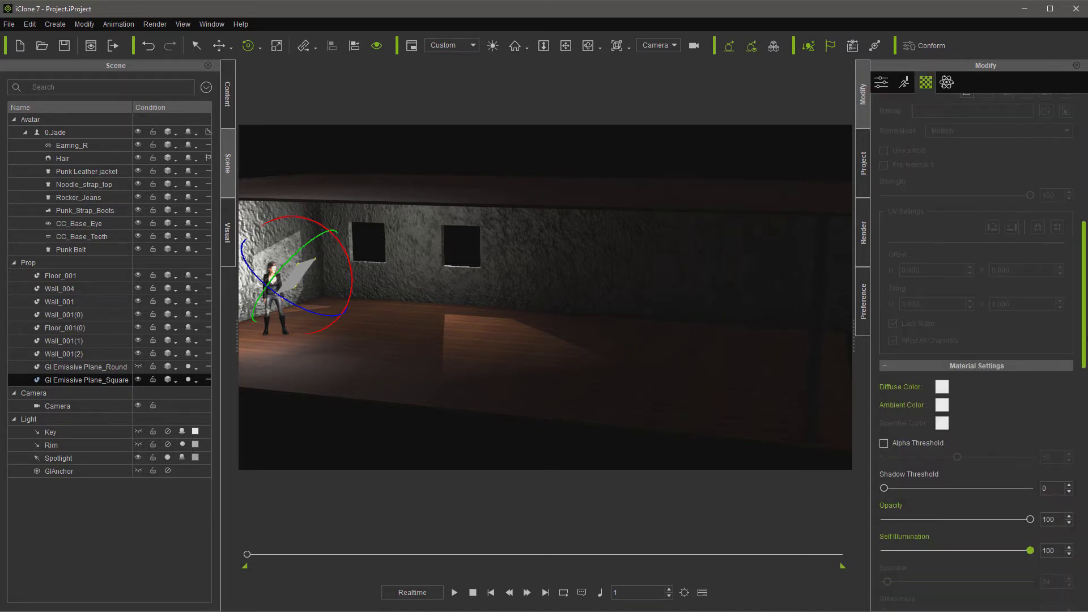
click(942, 387)
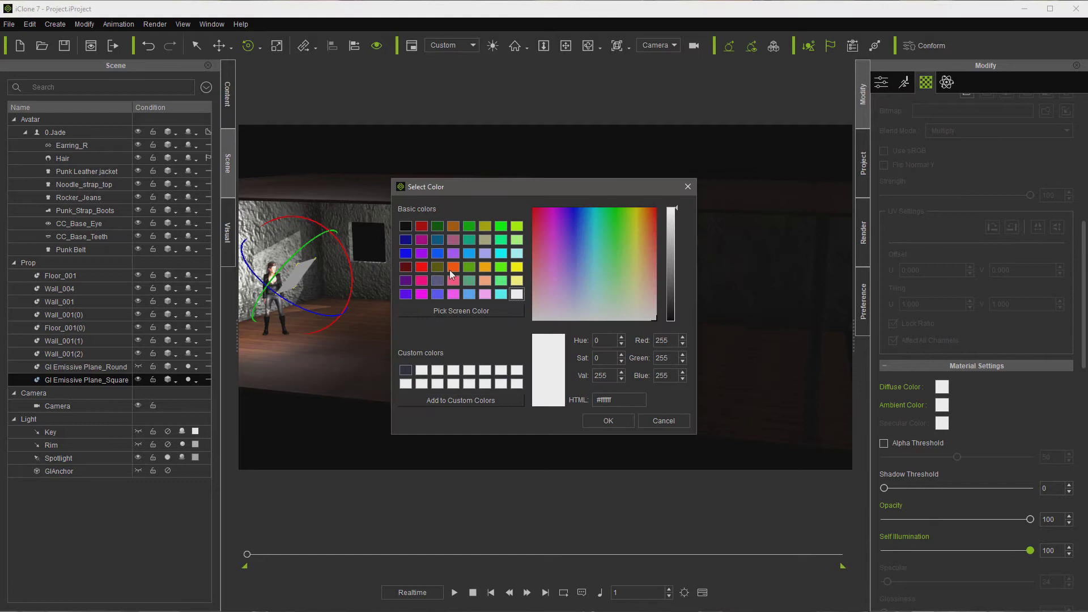
click(485, 267)
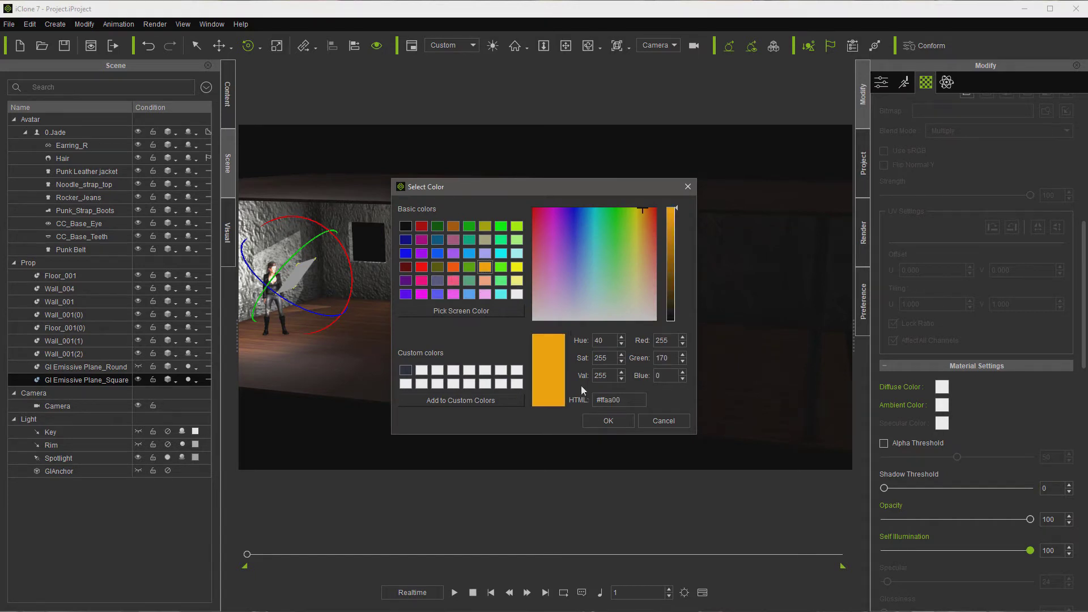
click(485, 281)
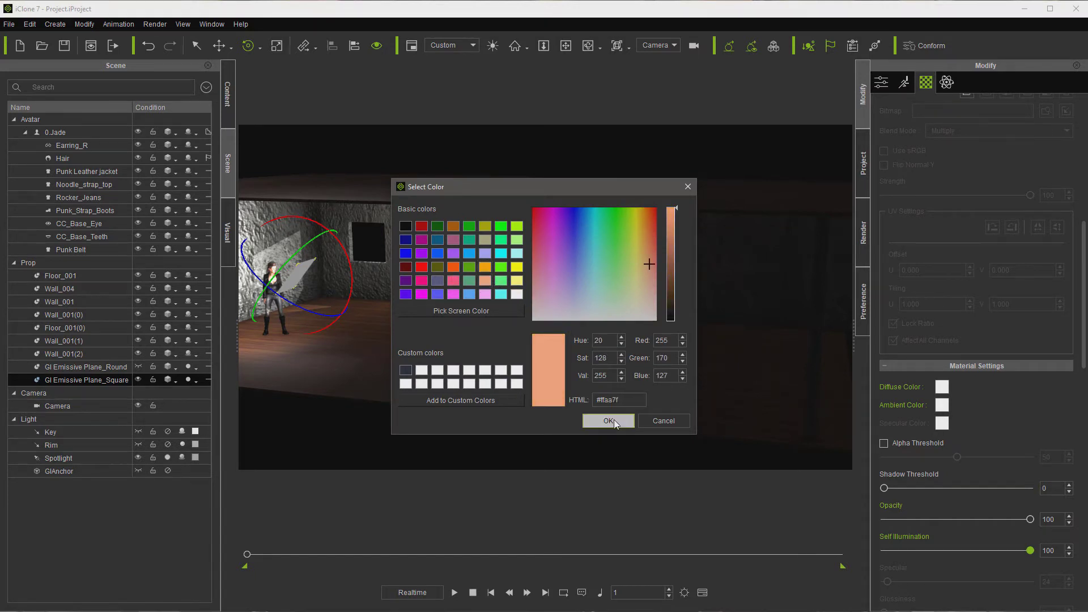
click(608, 420)
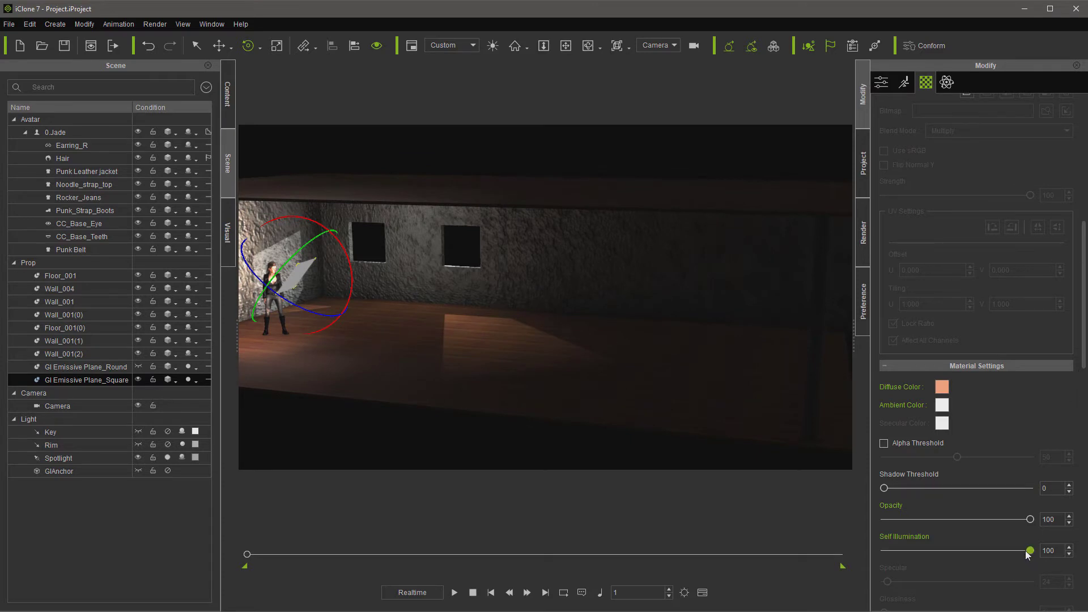
Lower Self Illumination to 23 and the GI Glow/Self-Illumination Scale to 30.
drag(1026, 550, 918, 578)
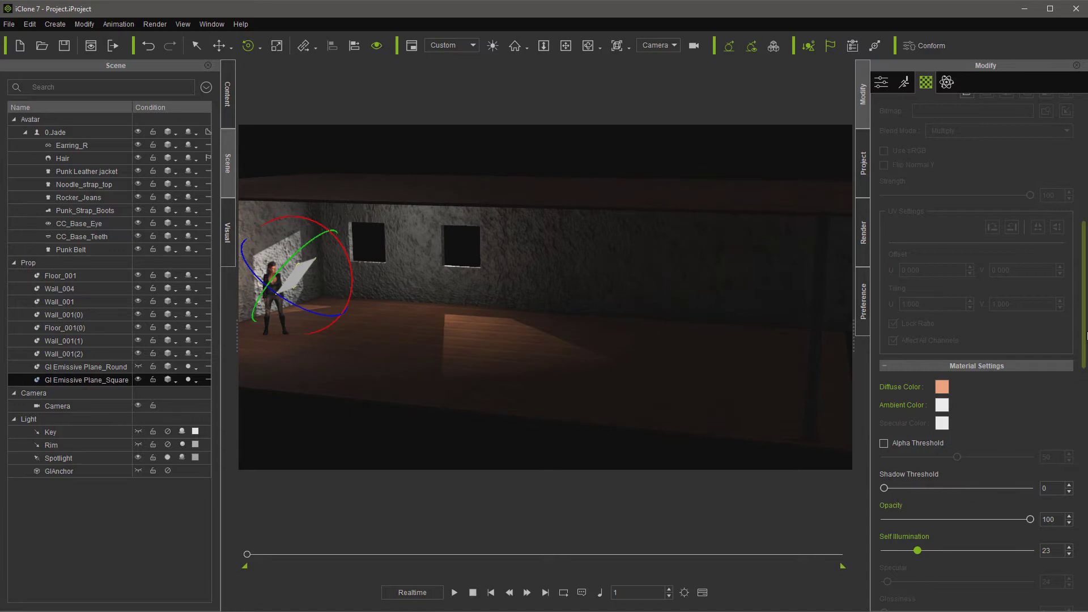
scroll(1013, 422, down, 7)
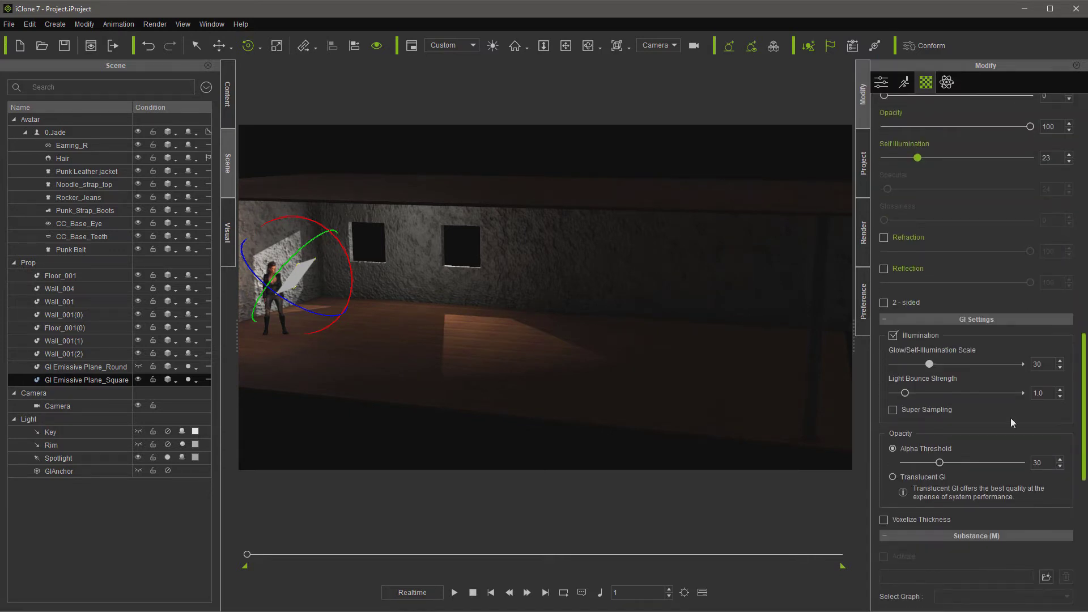
mouse_move(944, 379)
mouse_down()
mouse_move(906, 378)
mouse_move(931, 378)
mouse_up()
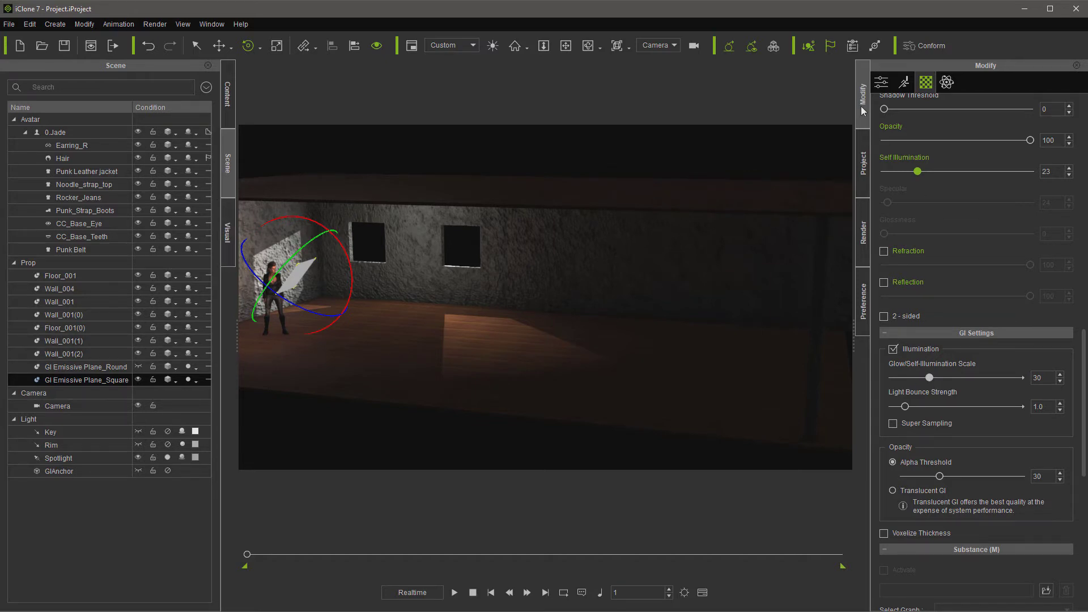
From the plane's attributes, attach it to the character's head.
click(882, 82)
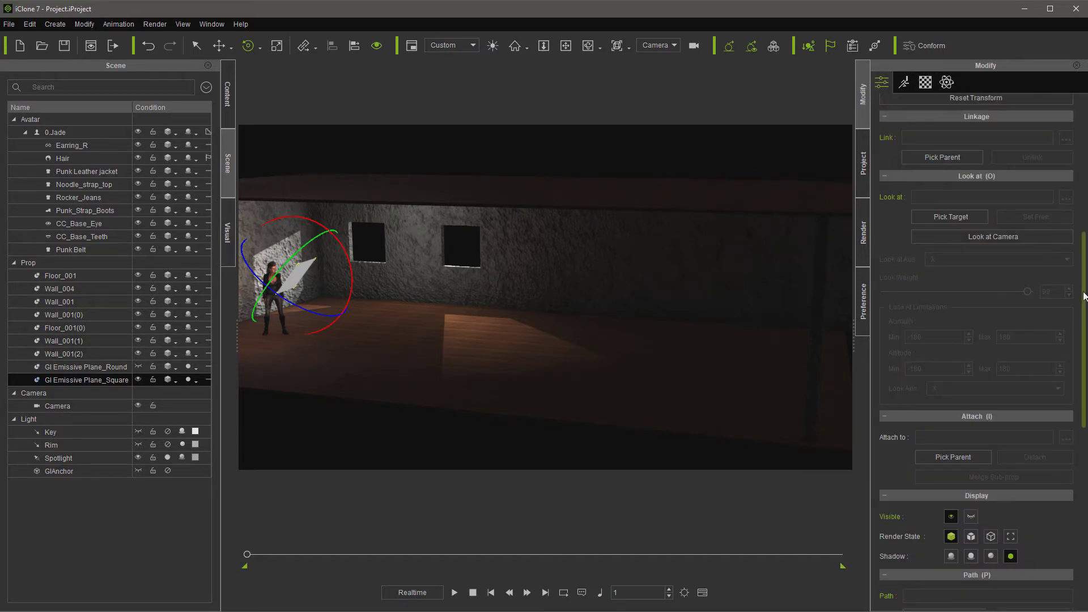
scroll(1084, 296, down, 5)
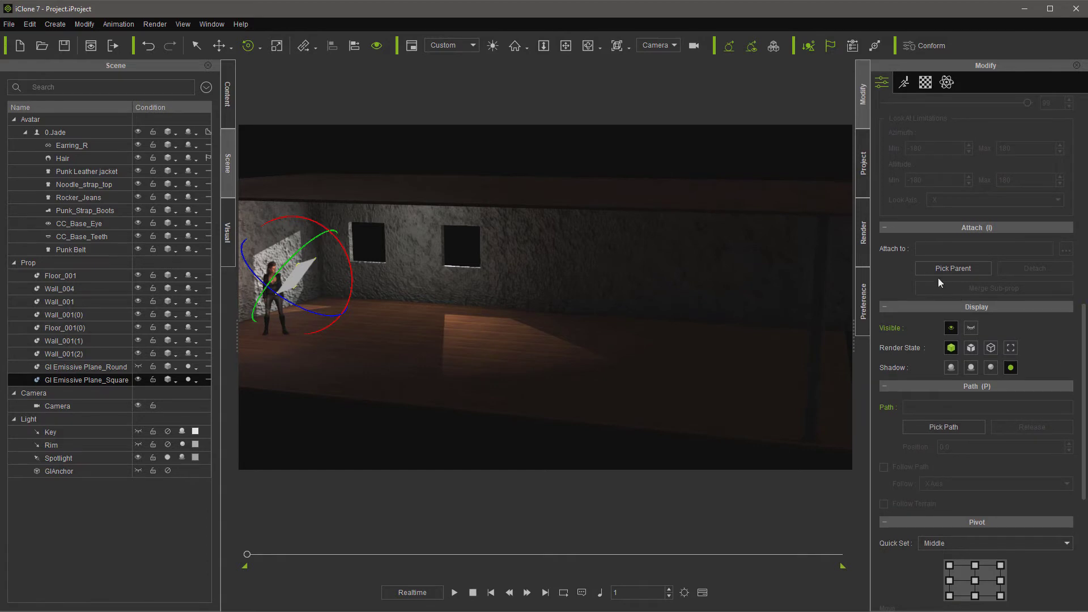
click(923, 270)
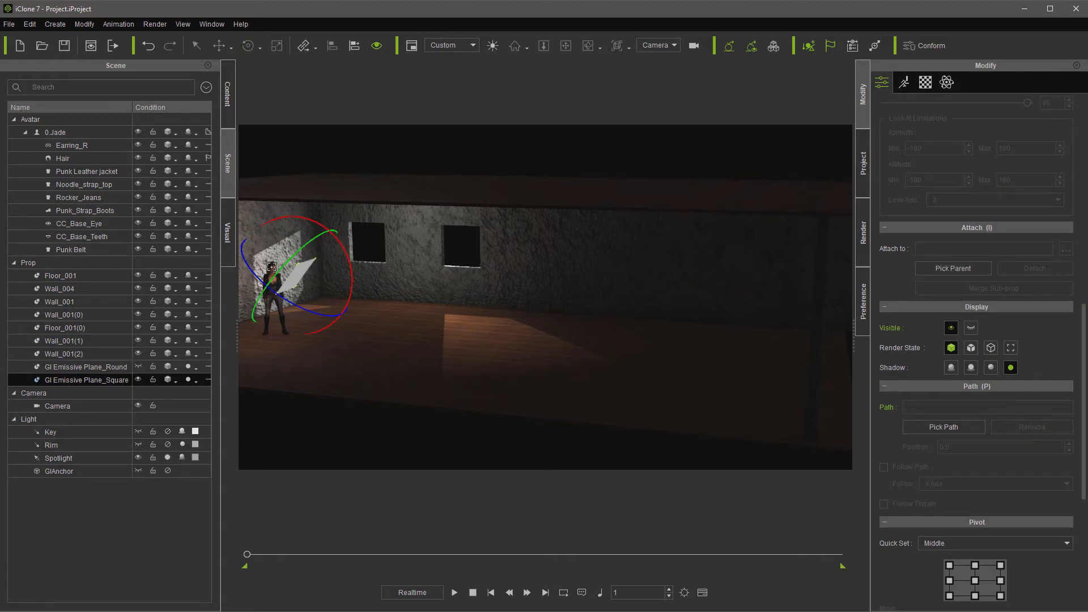
click(272, 267)
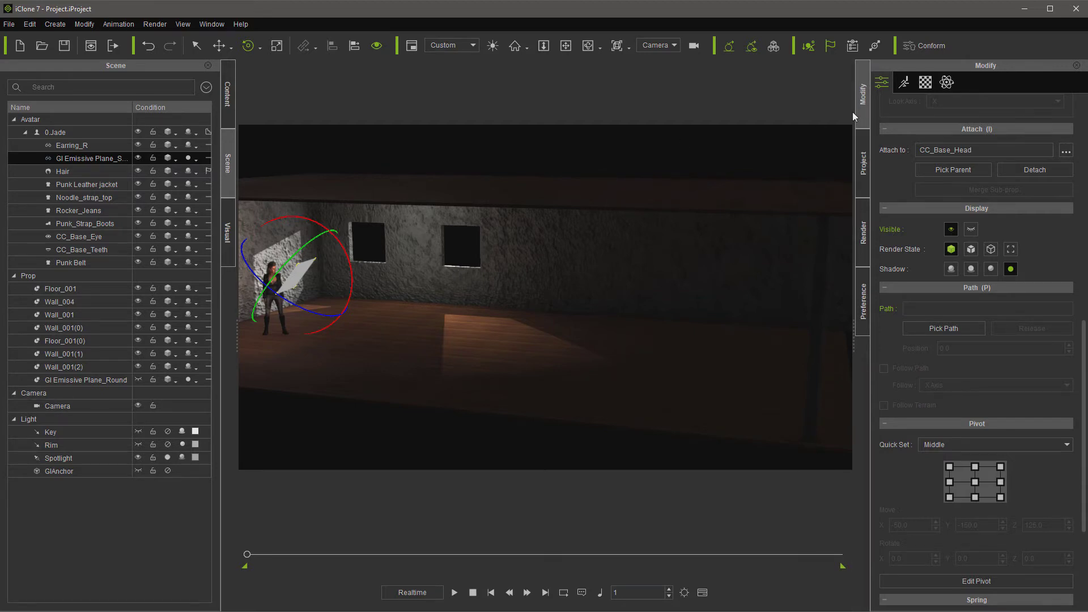
Re-attach the panel to the RL_BoneRoot bone in the Attach to Sub-node dialog.
click(1066, 151)
scroll(658, 254, down, 5)
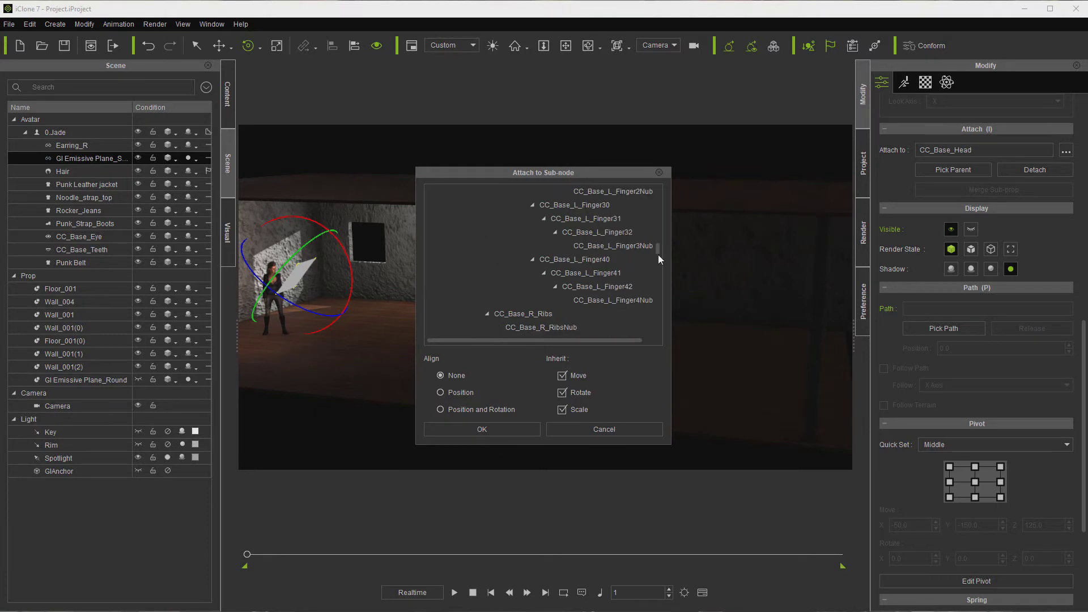
drag(658, 254, 658, 193)
click(483, 193)
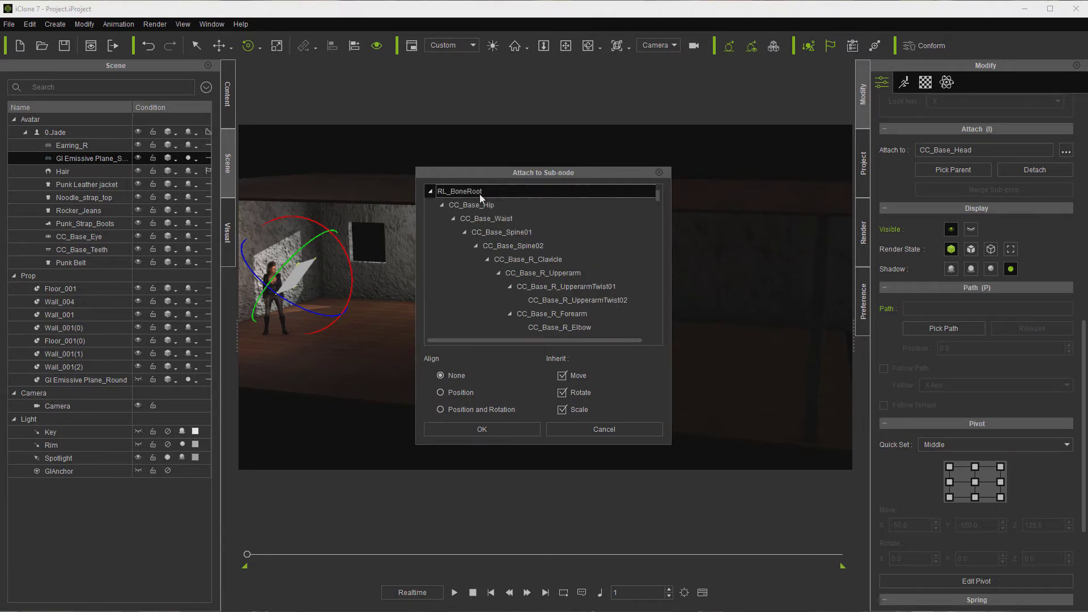
click(460, 434)
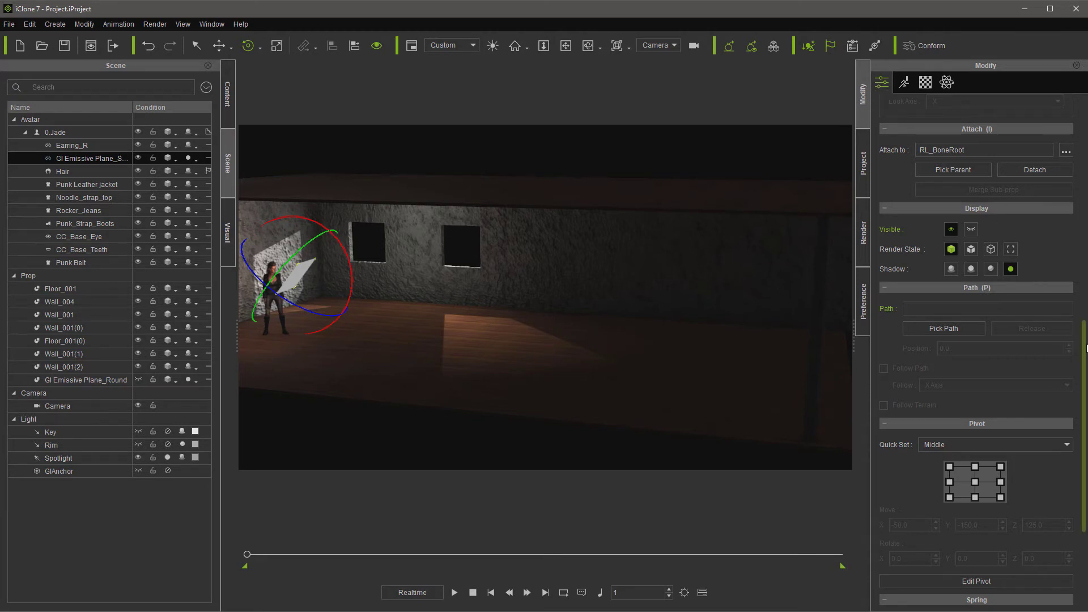
drag(1086, 347, 1055, 123)
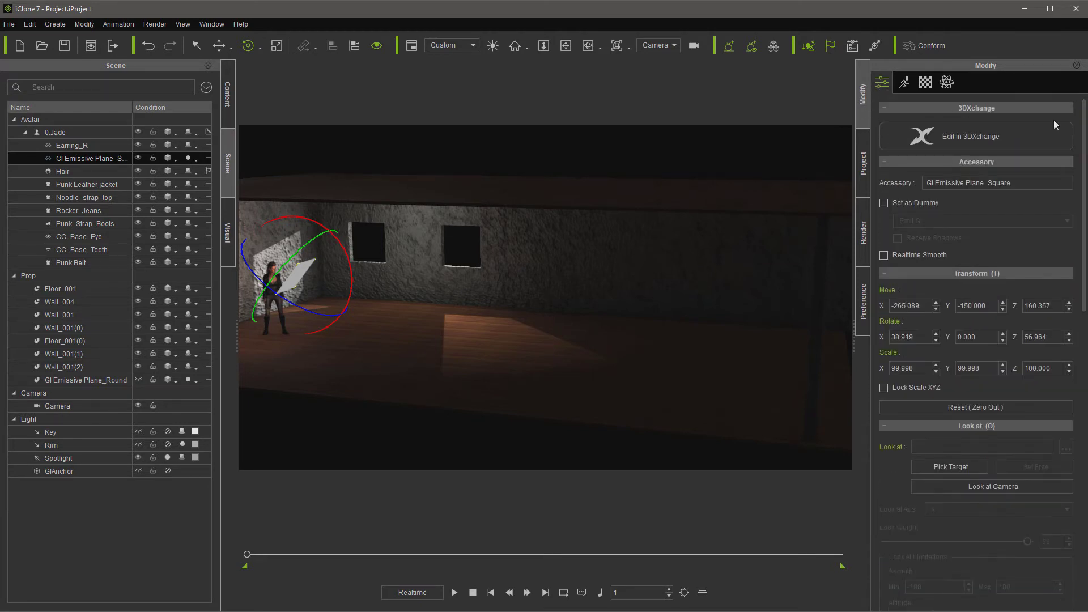
Enable Set as Dummy on the panel, keeping Emit GI, and play the walk.
click(886, 206)
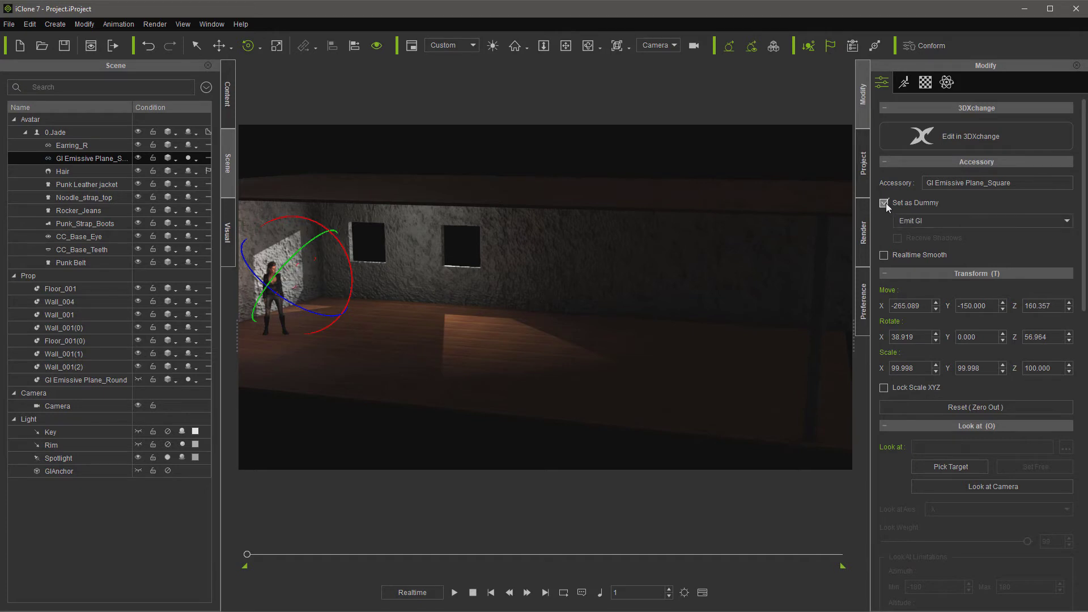
click(887, 206)
click(455, 594)
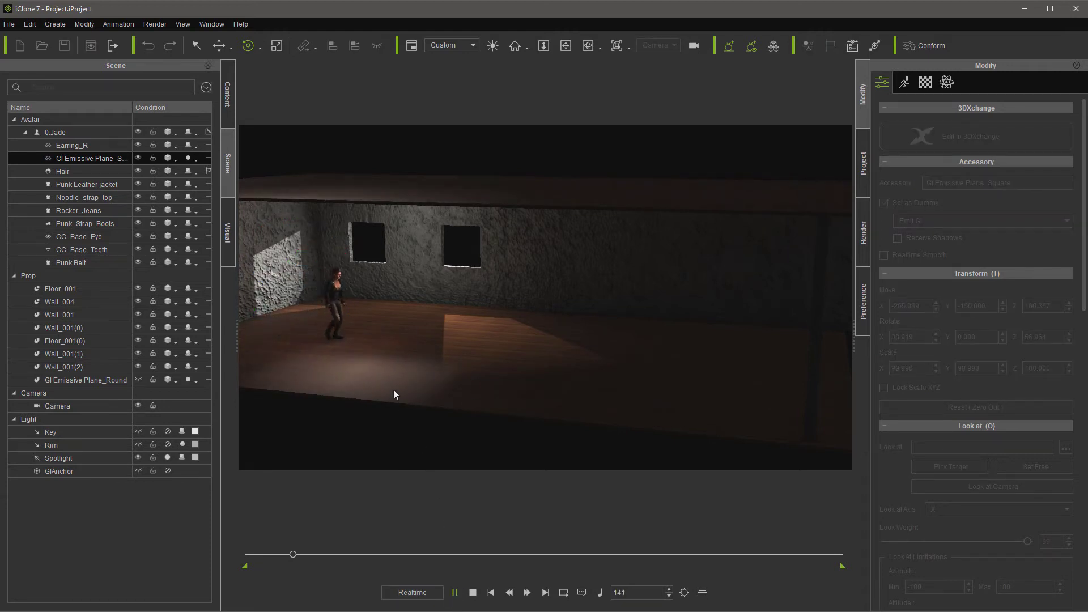
Replay the walk from the start, then scrub the timeline to frame 77.
click(475, 593)
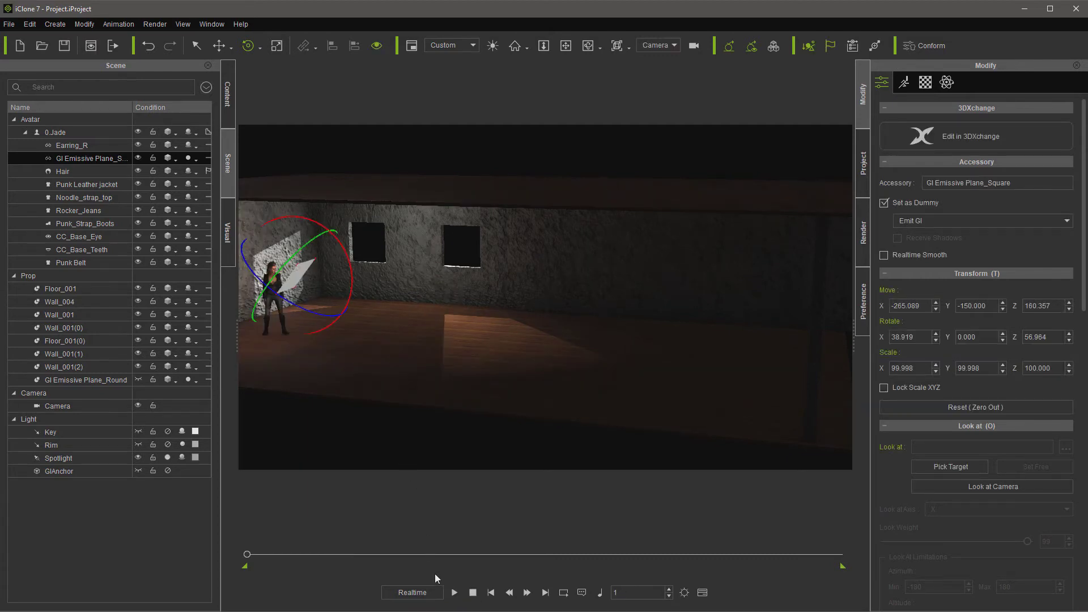
click(454, 593)
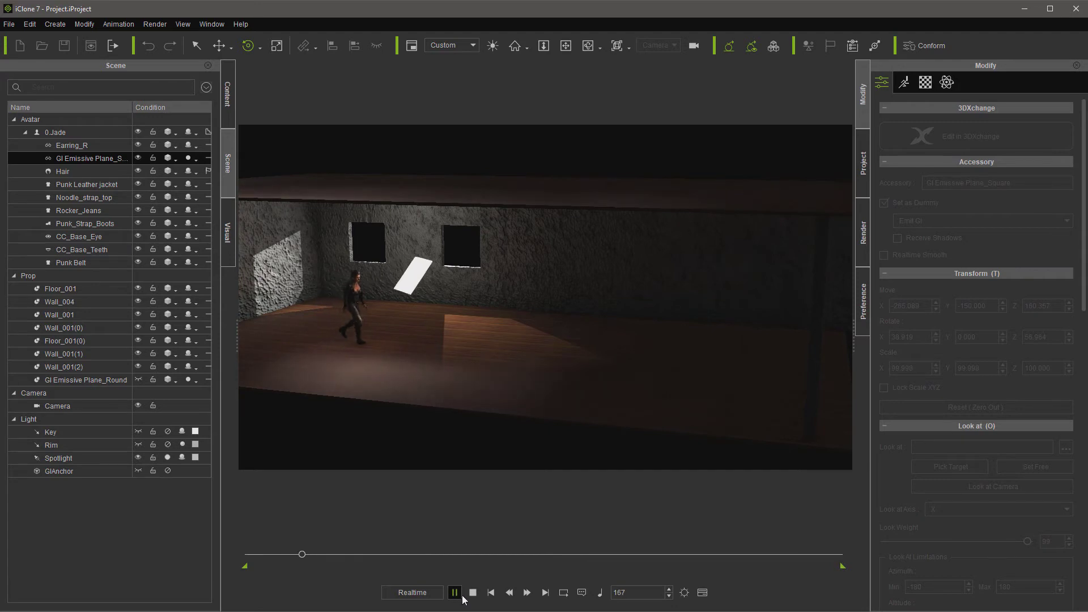
click(471, 593)
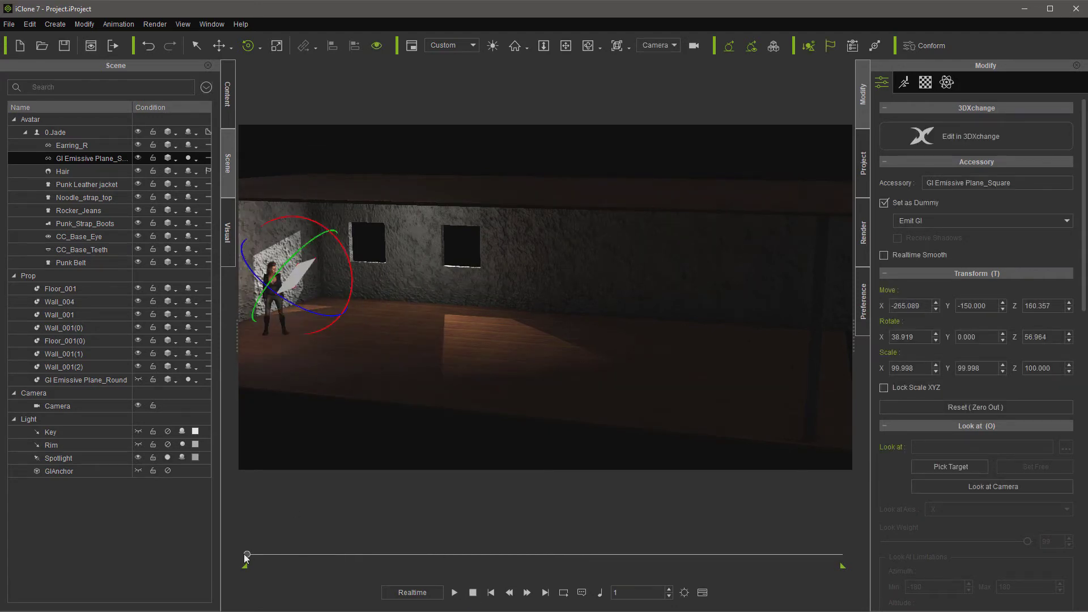
drag(248, 555, 272, 555)
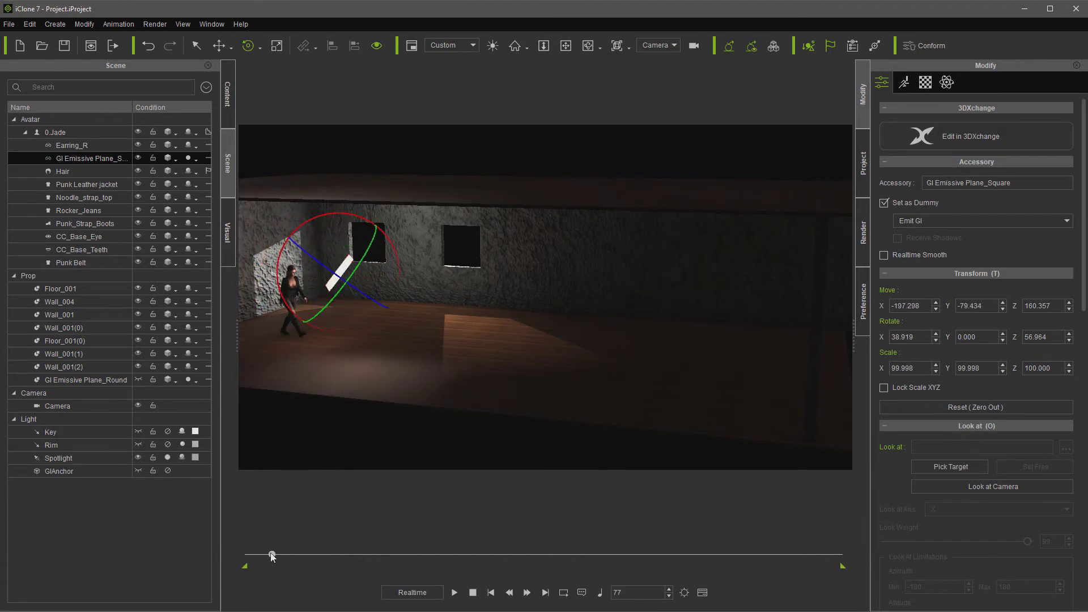
Tilt the panel toward Jade, shift it along Y, tilt it around X, then replay the walk.
click(218, 47)
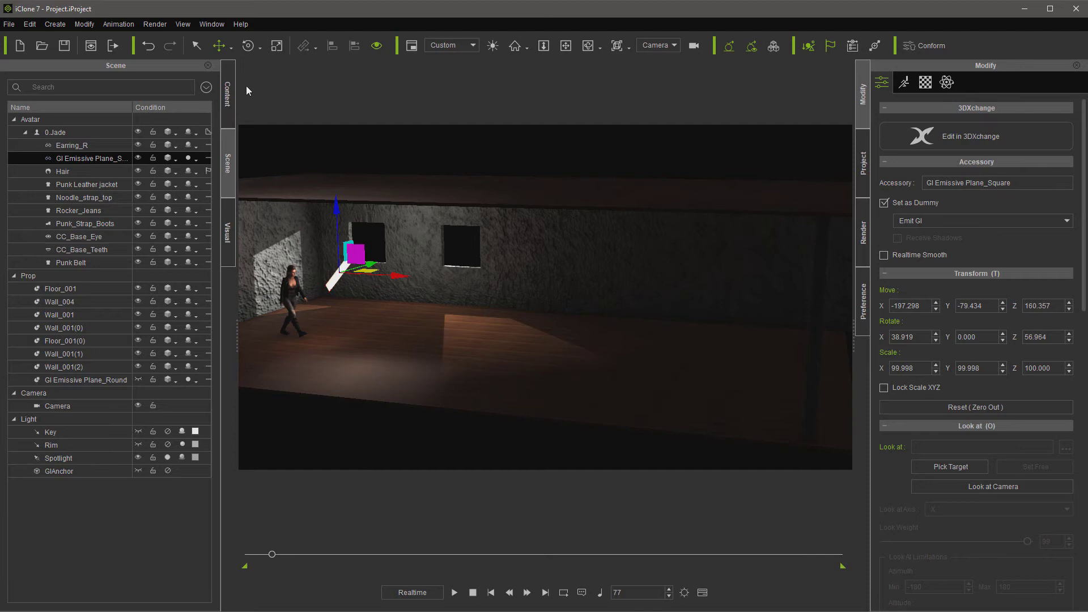
click(248, 46)
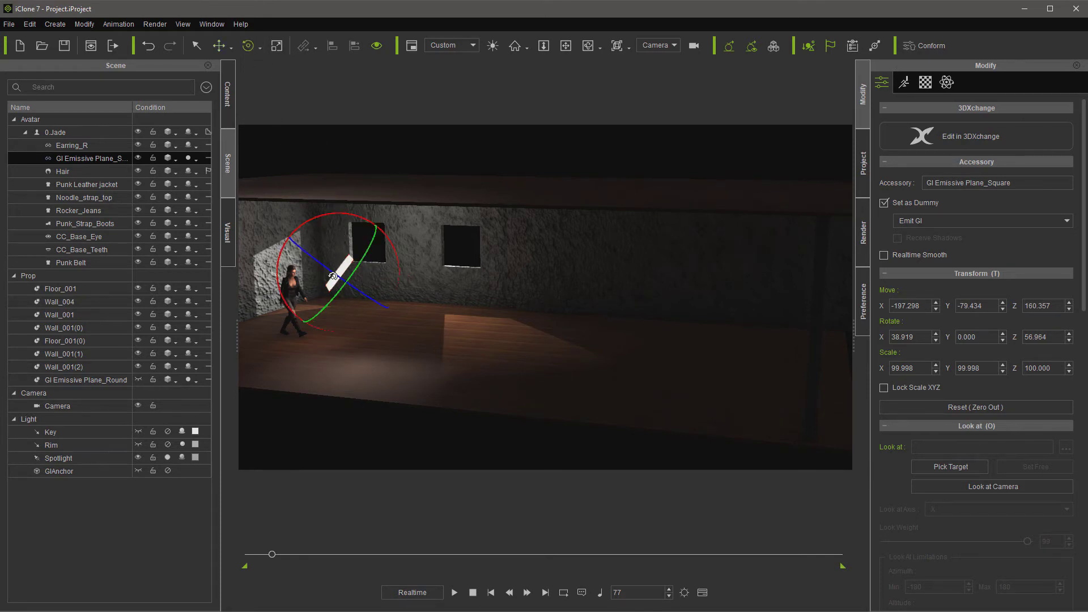
drag(333, 276, 322, 273)
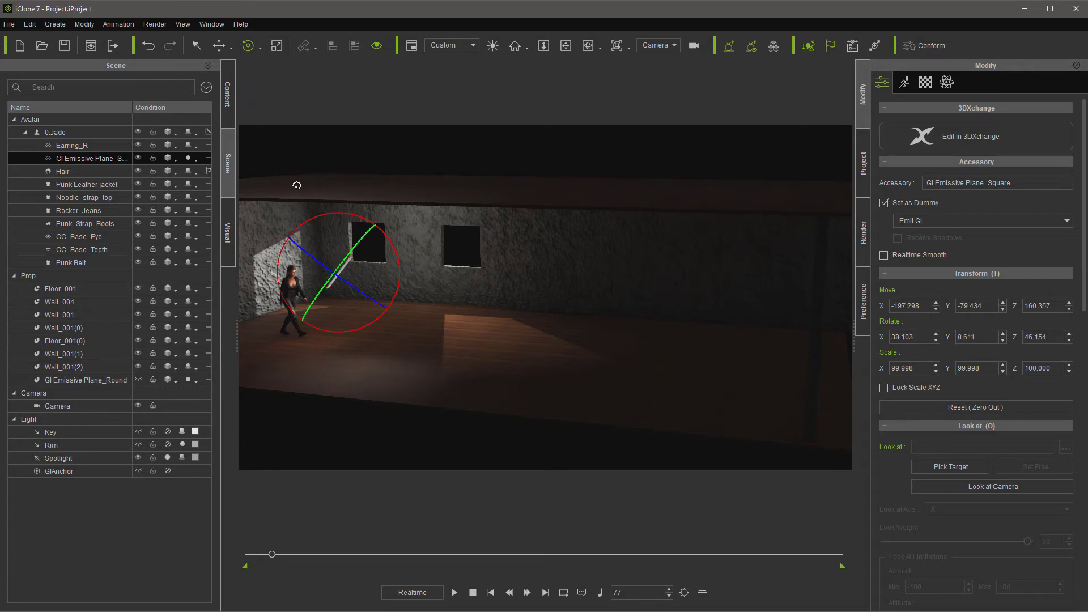
click(222, 47)
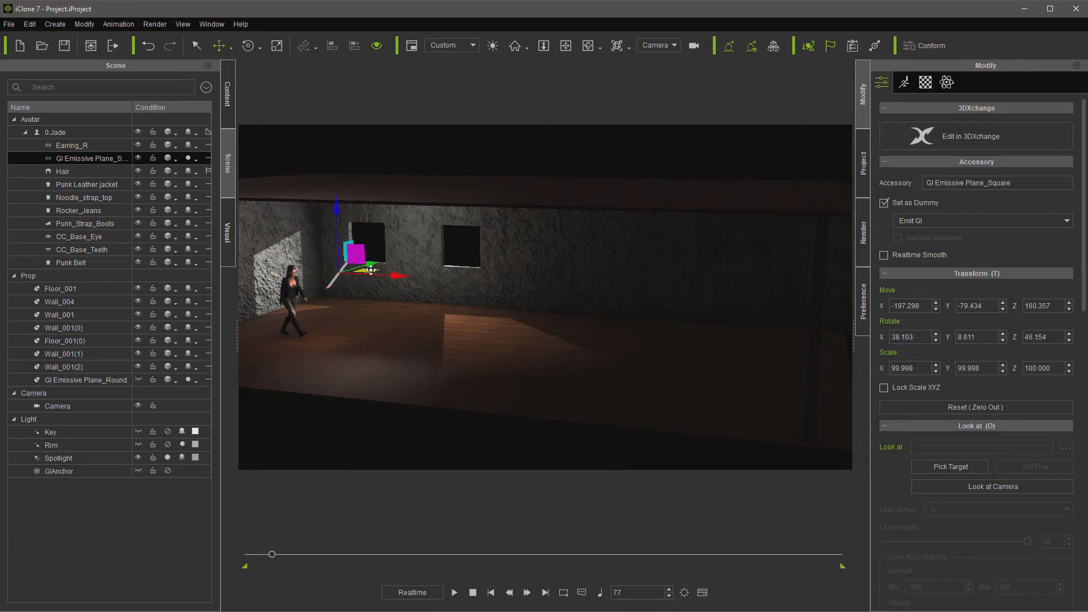
drag(369, 267, 317, 195)
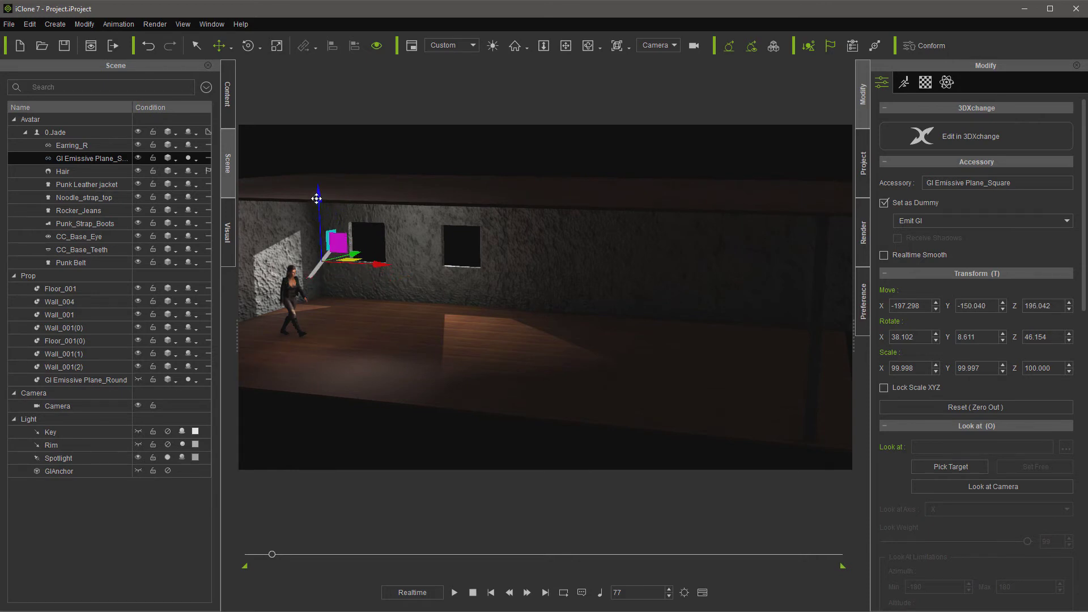
click(247, 46)
drag(375, 233, 382, 242)
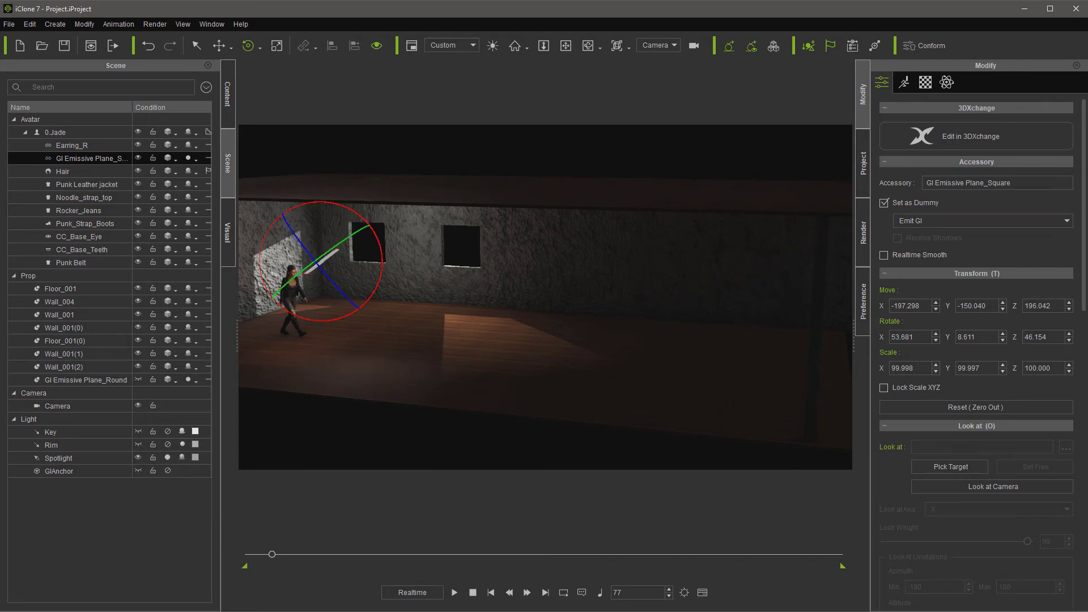
click(455, 592)
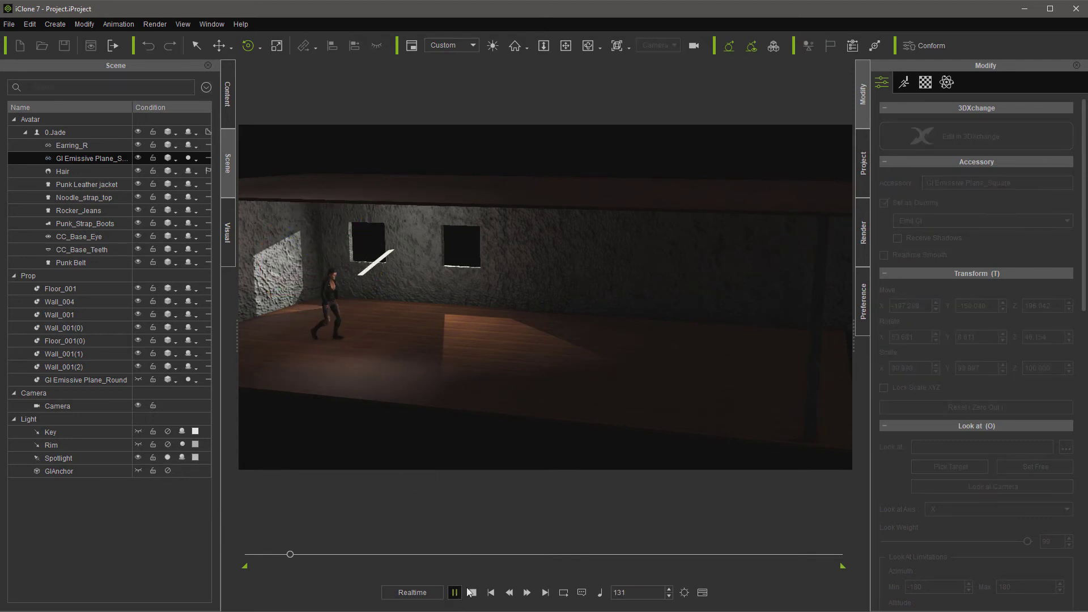
click(490, 592)
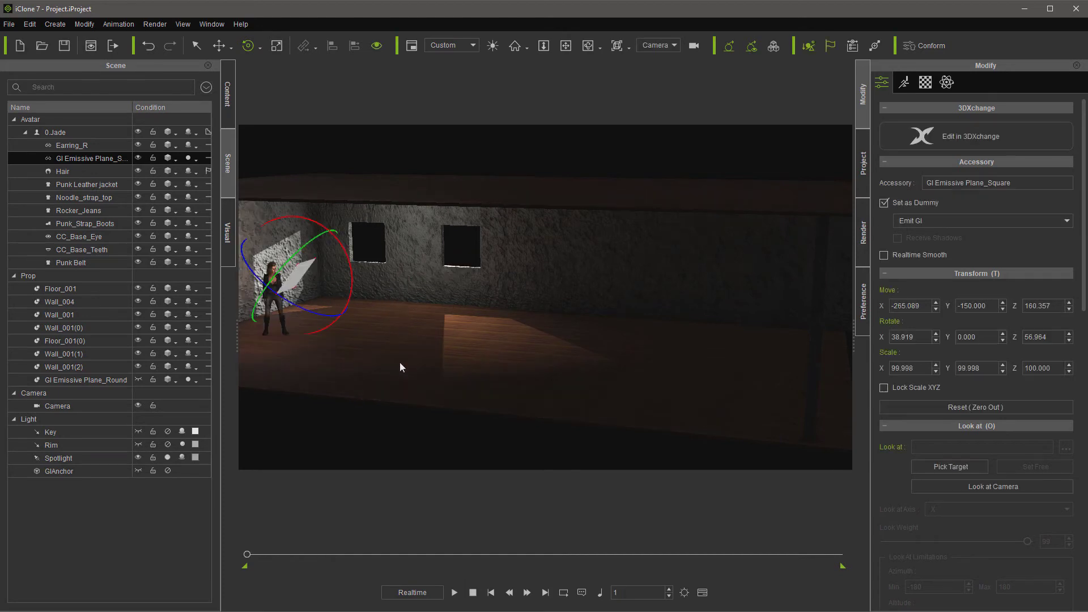
Apply the light Panel accessory from the Content library to 0.Jade and preview her walk.
click(305, 275)
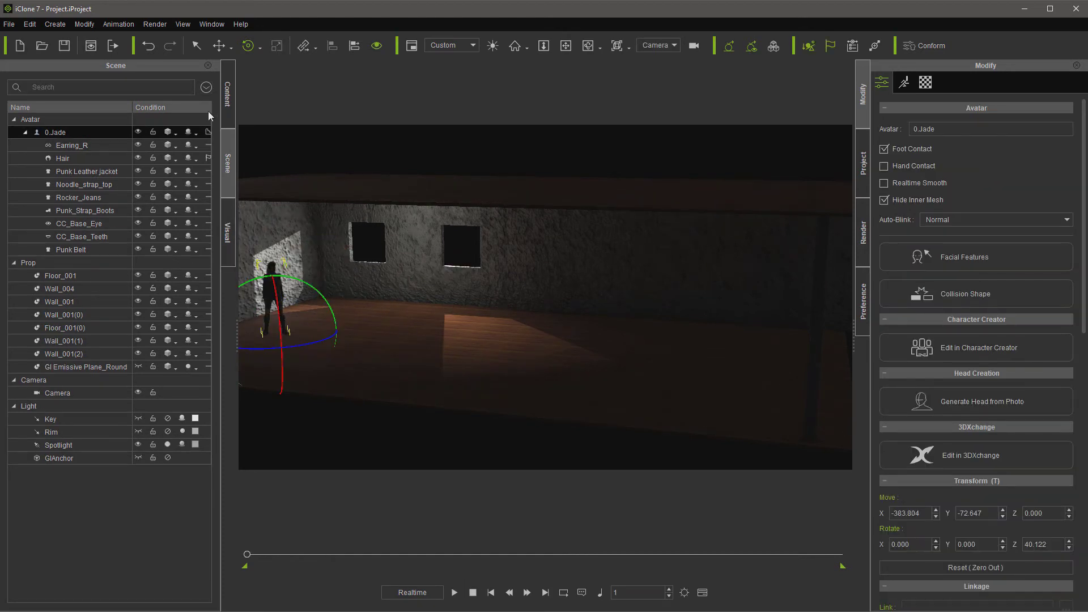
click(227, 102)
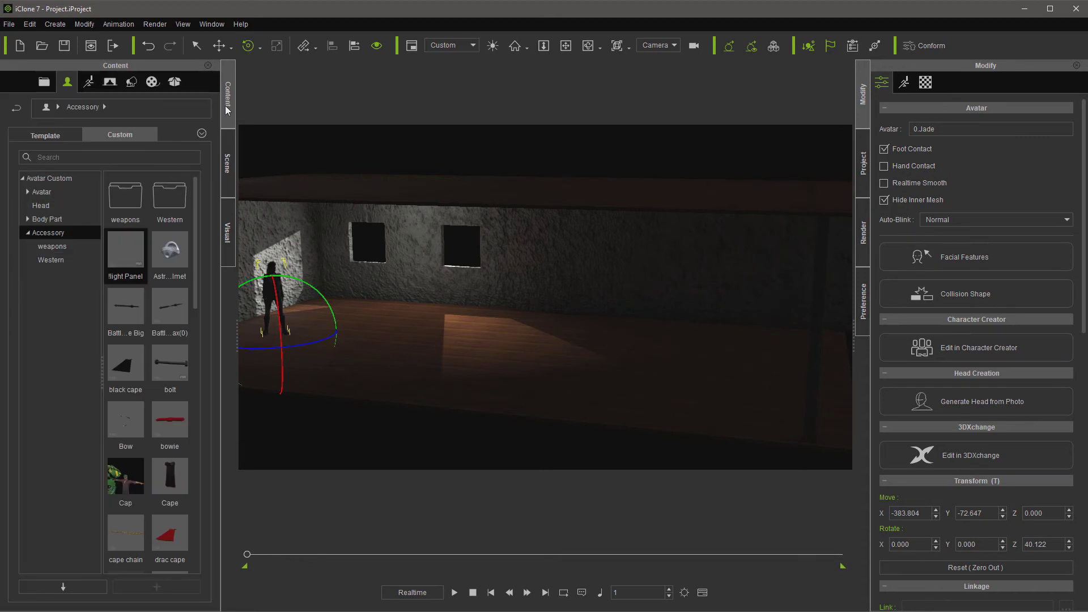
double_click(129, 241)
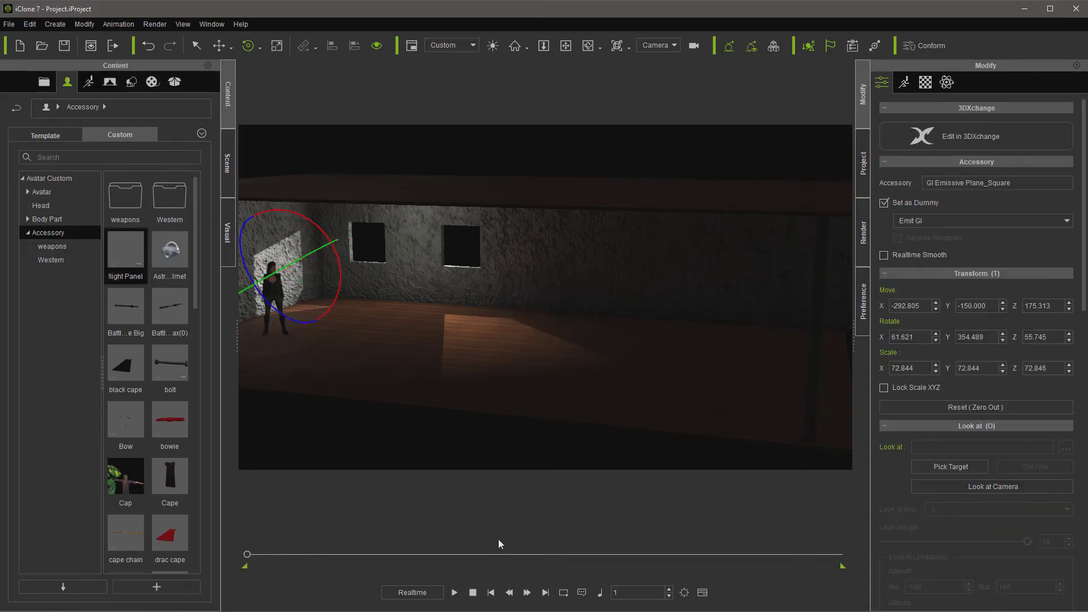
click(454, 594)
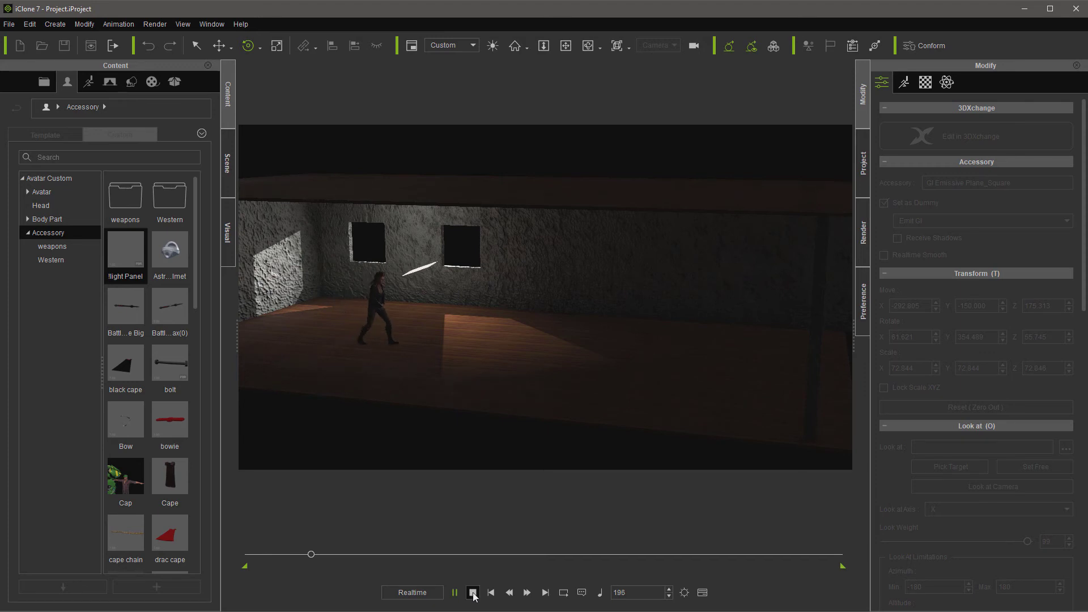
click(471, 593)
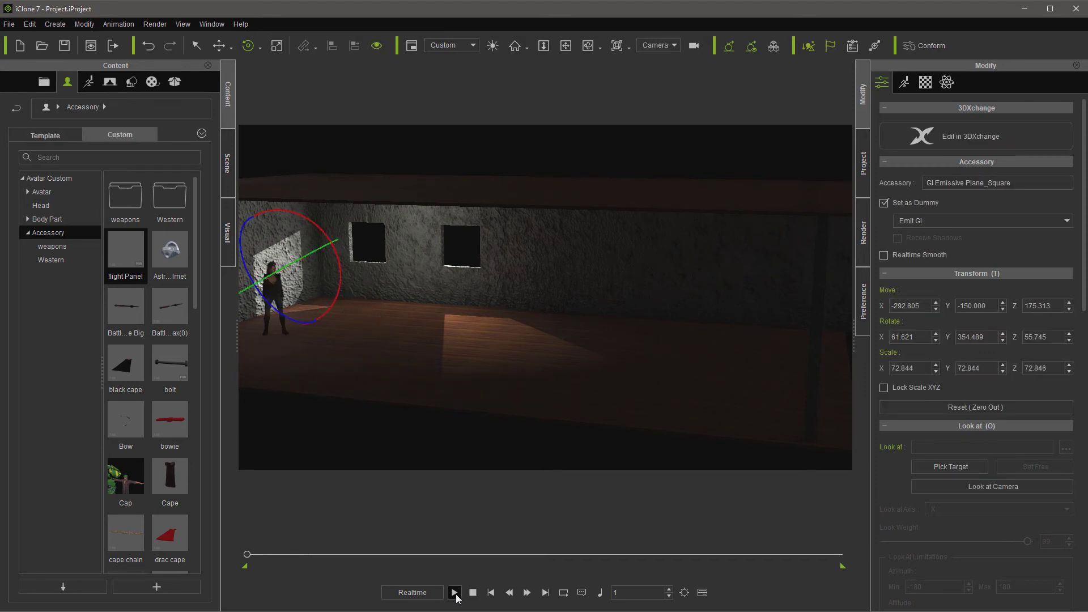
Play and stop the walk twice, then show the Scene object list.
click(454, 592)
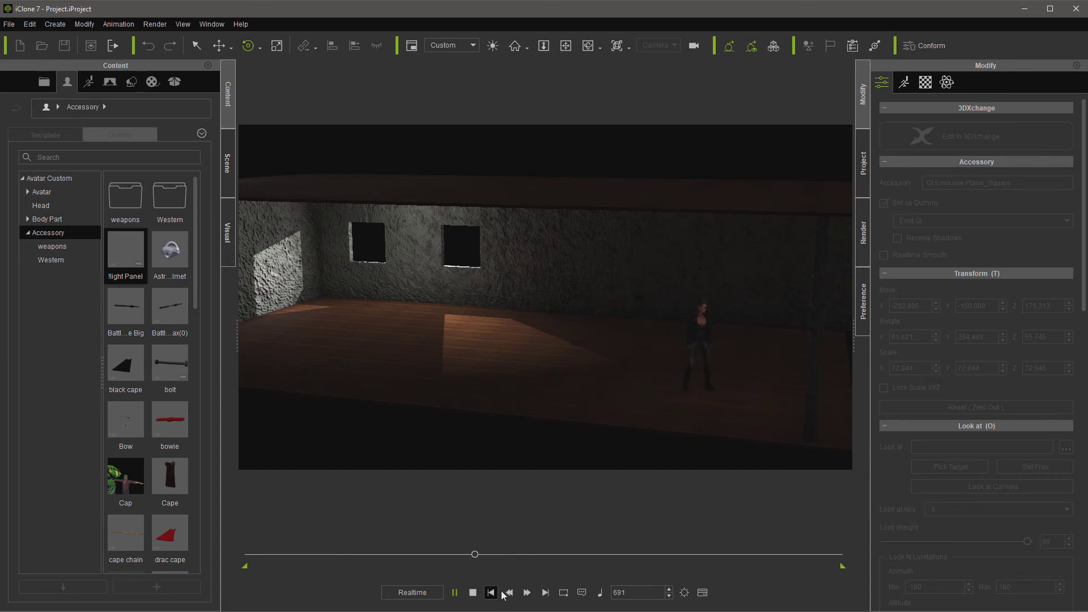
key(Escape)
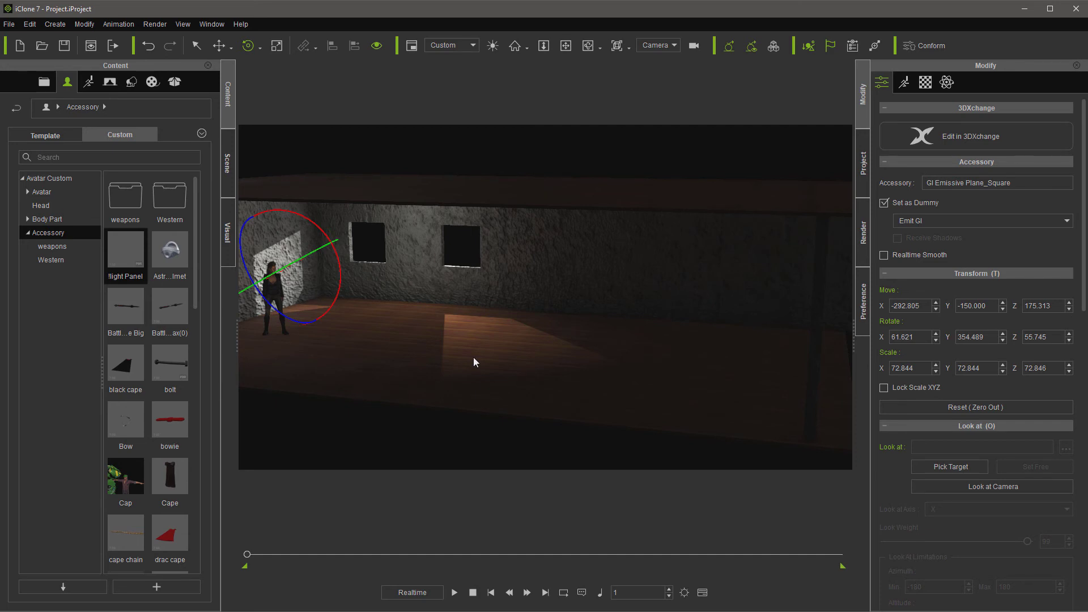
click(455, 593)
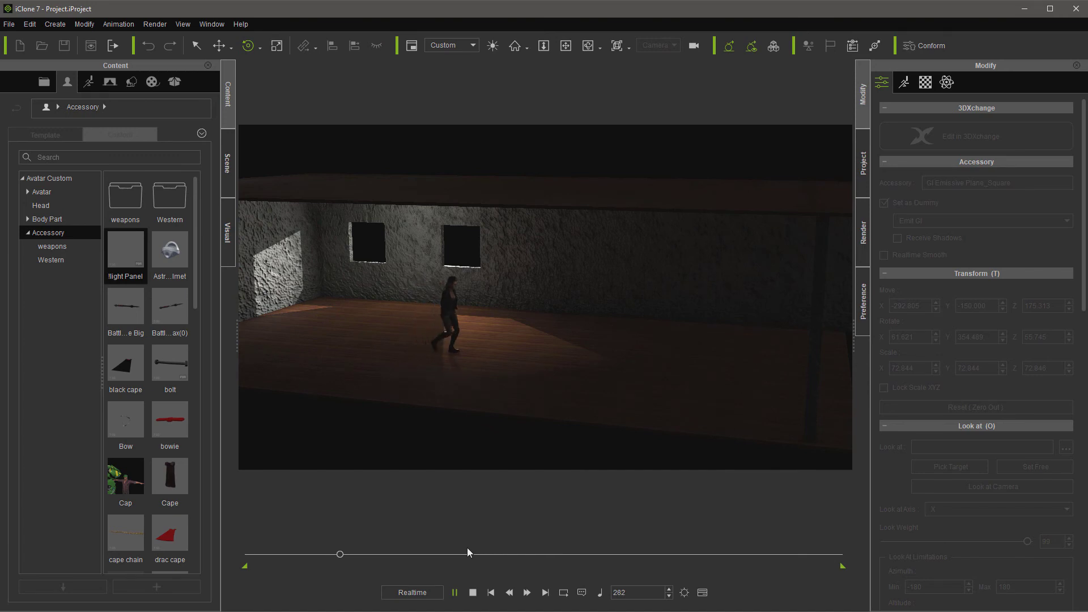
click(473, 593)
click(225, 162)
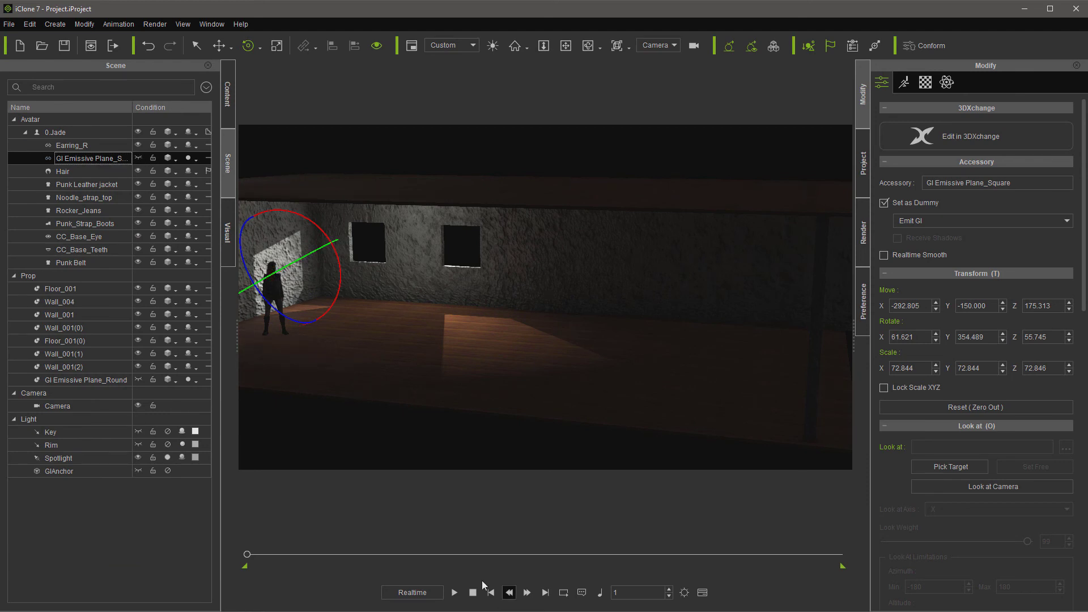
Play, stop, and replay Jade's walk to watch the panel light the wall.
click(455, 593)
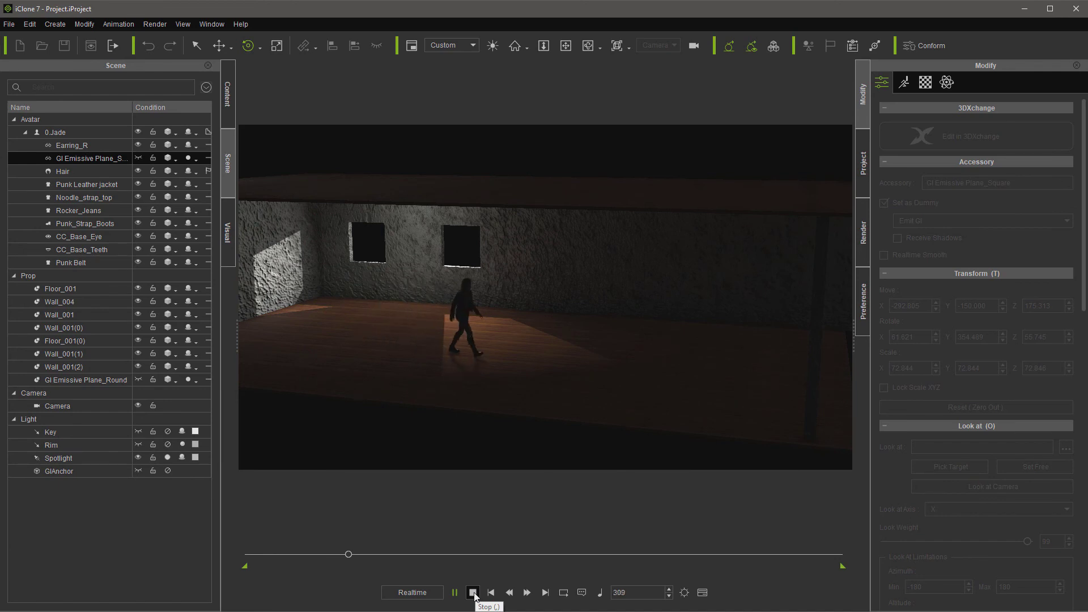
click(474, 593)
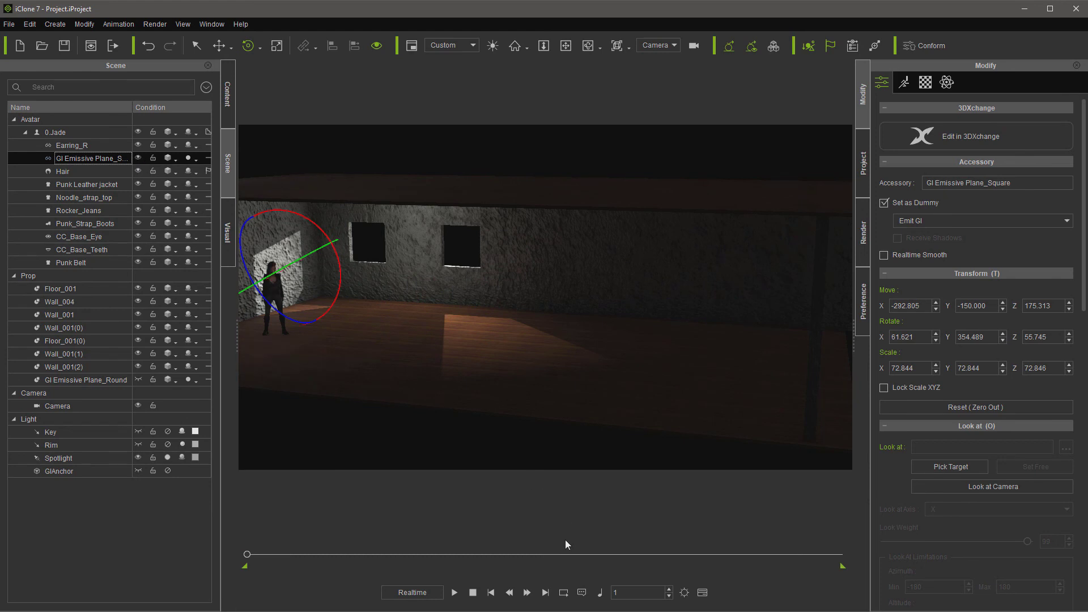
click(455, 593)
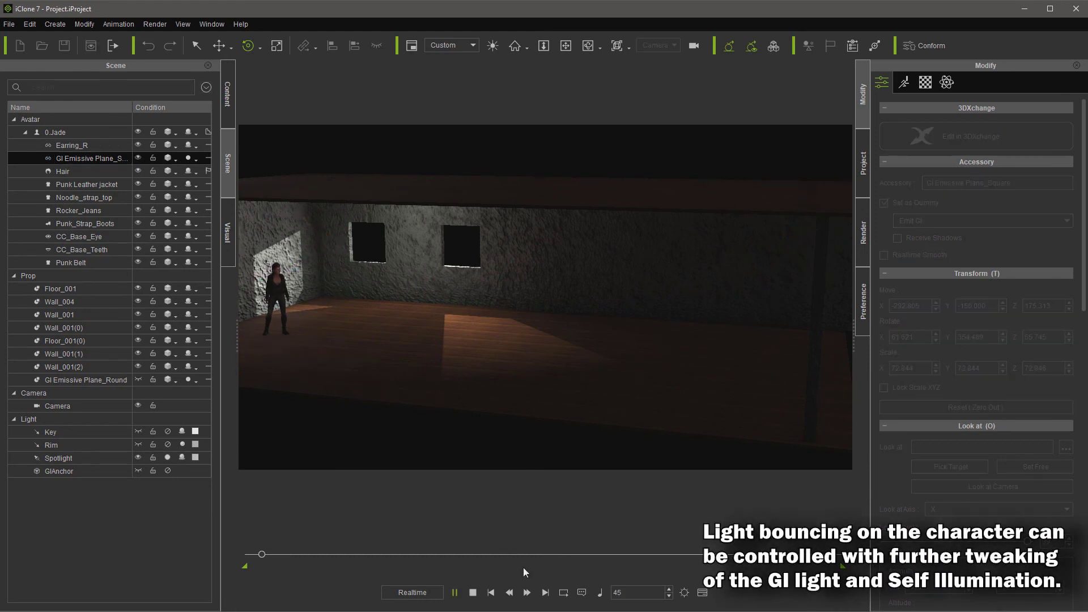